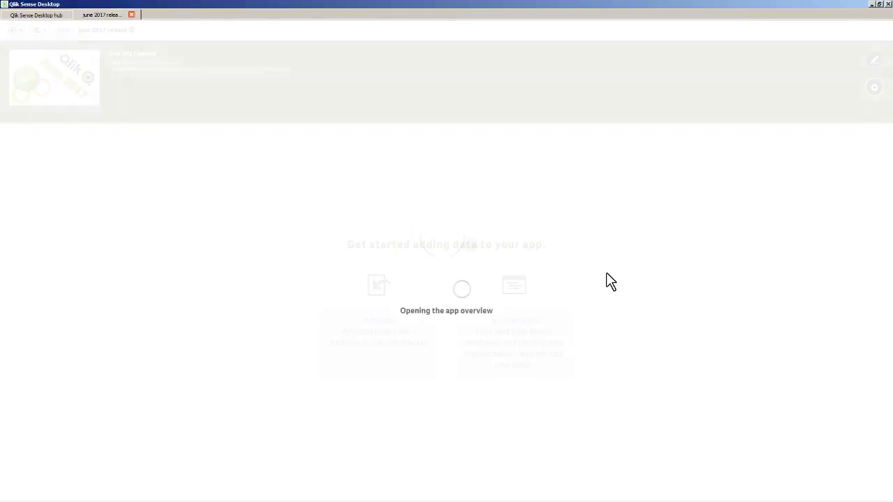
Step: Add smart_orders.xls from C:\sample as a data source and preview its Orders$ table
click(389, 323)
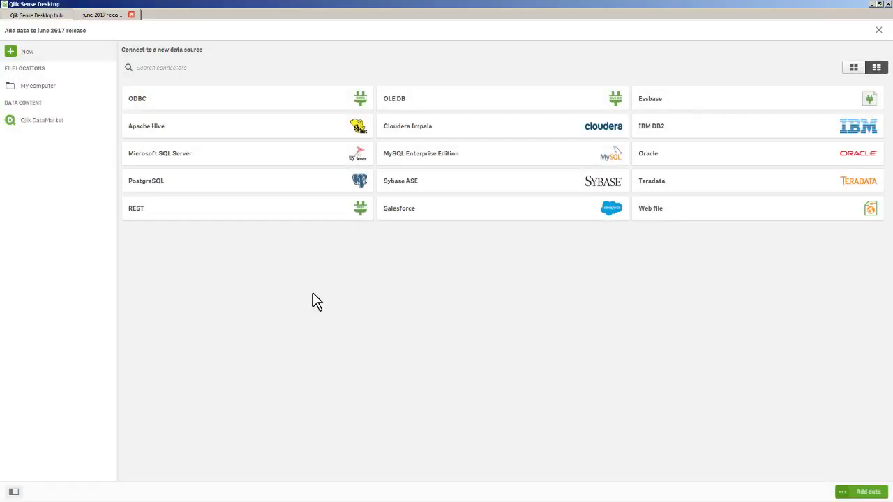
click(45, 88)
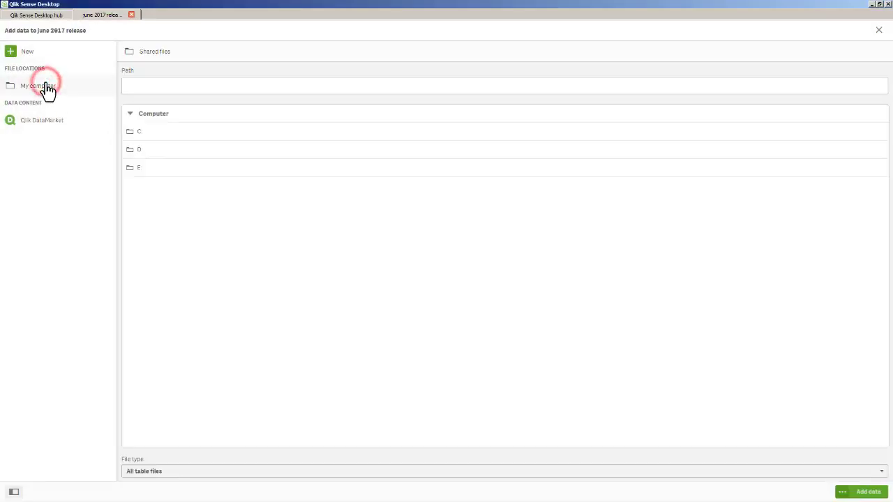
click(141, 134)
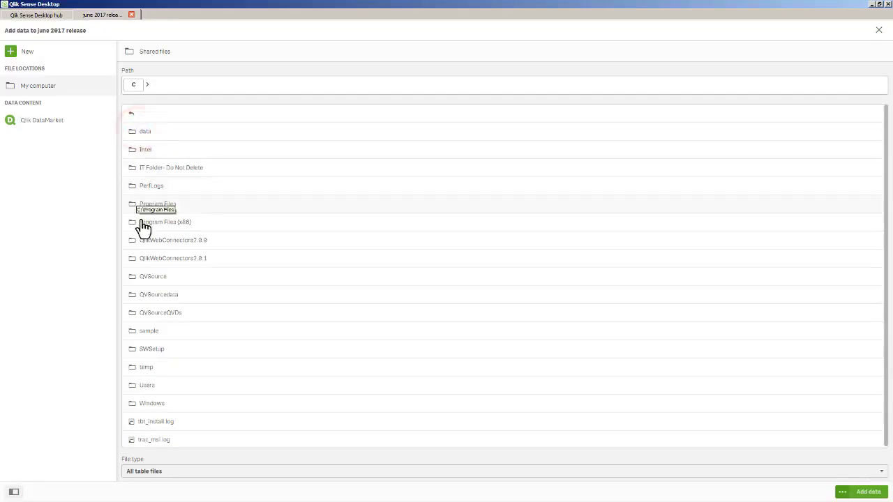
click(151, 332)
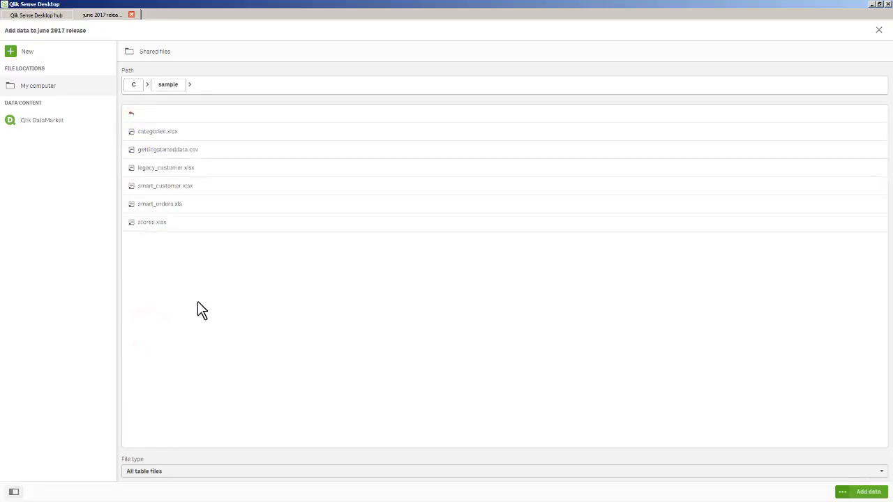
click(188, 205)
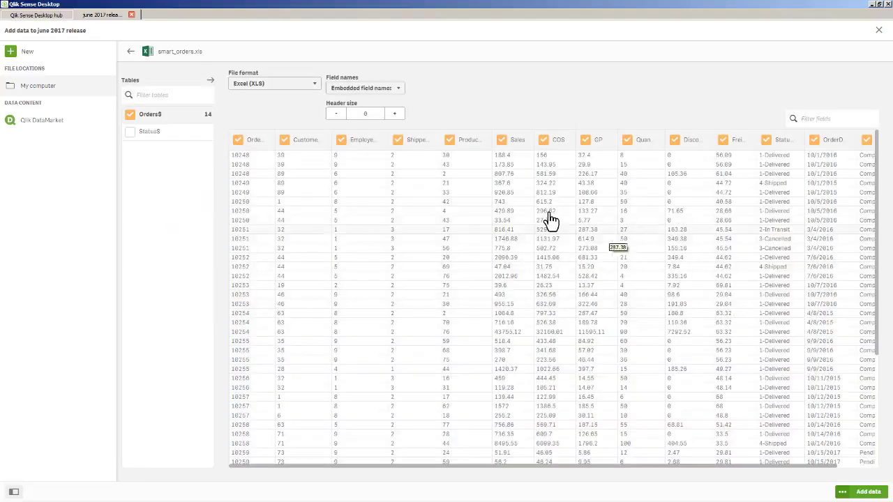
Step: Confirm data profiling is enabled and add the Orders$ table to the app
click(413, 140)
click(430, 123)
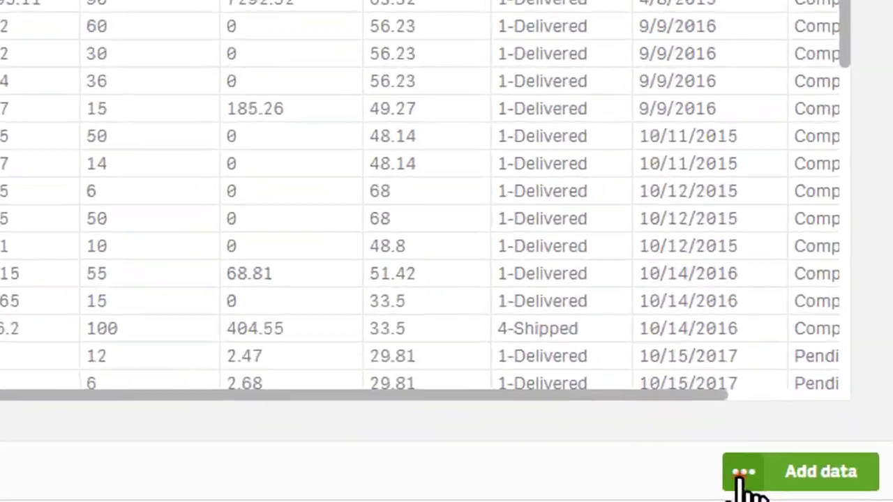
click(829, 489)
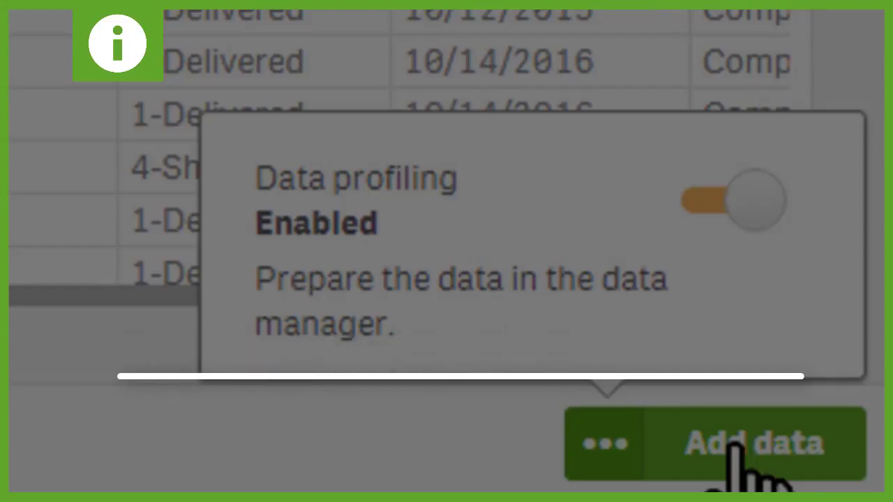
click(774, 466)
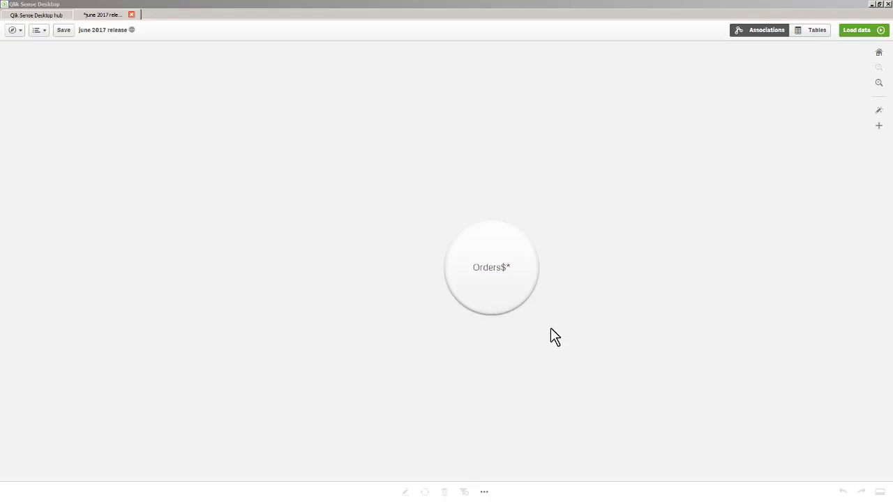
Step: Preview Orders$, compare the tables and associations views, then edit the Orders$ table
click(517, 295)
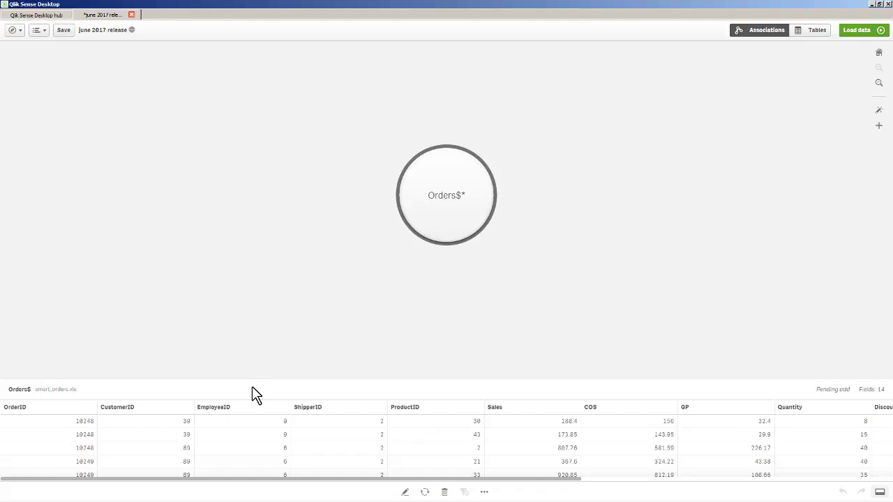
click(811, 33)
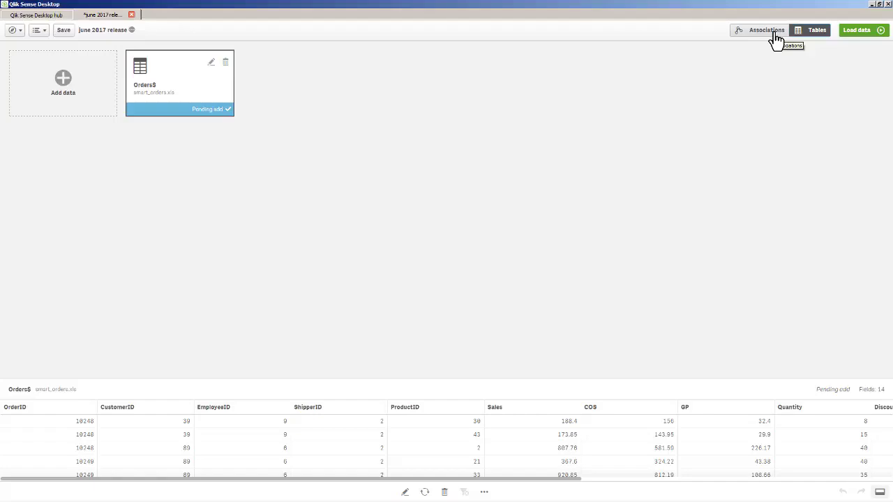
click(775, 34)
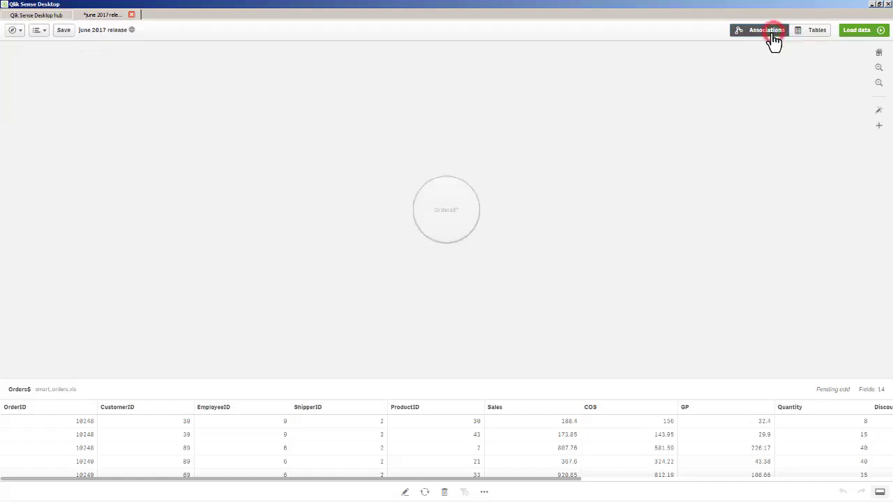
click(404, 493)
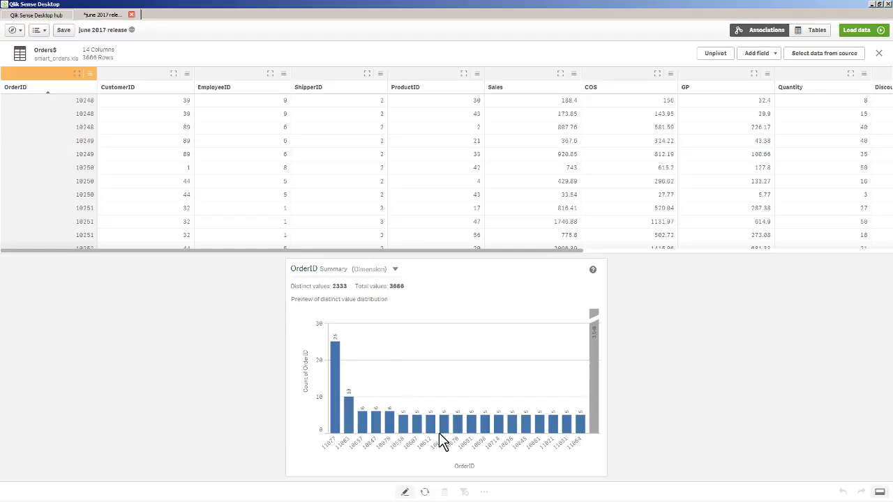
Step: Show the Sales field summary (3599 distinct values) and its 10-bucket preview
click(522, 79)
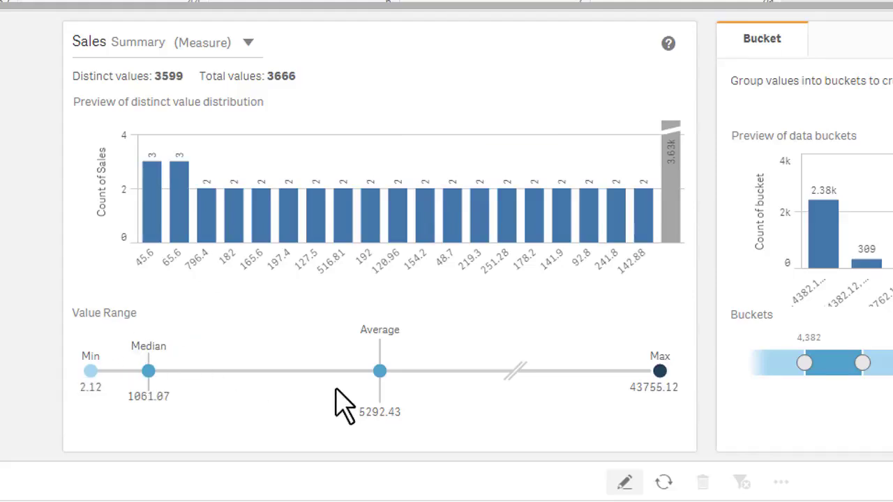
mouse_move(661, 372)
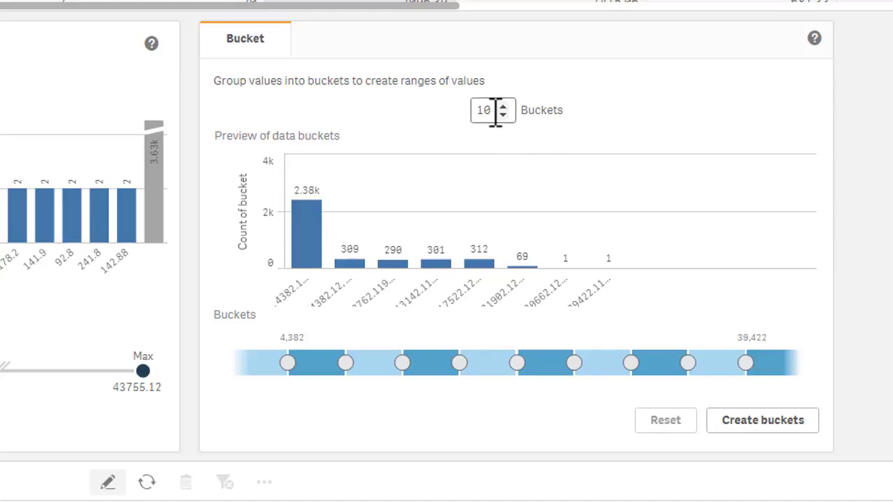
Step: Reduce Sales to 3 buckets and rename them Small, Medium and Large
drag(491, 109, 465, 110)
text(3)
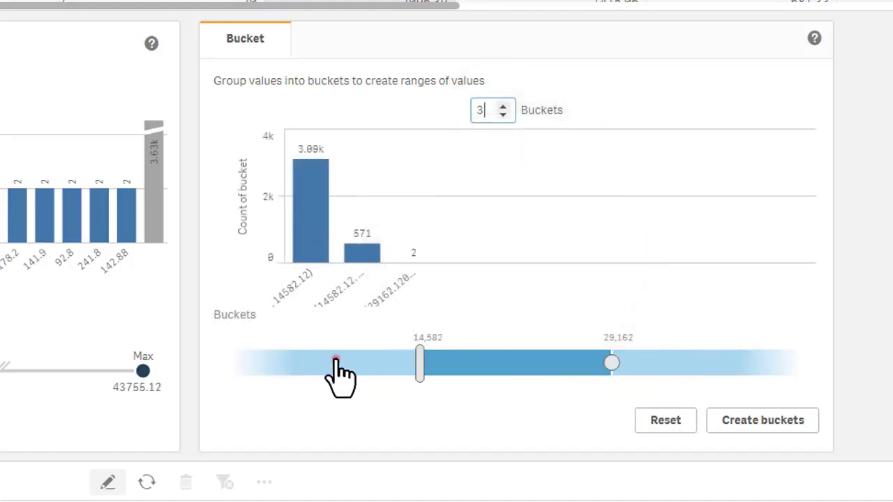
click(329, 361)
drag(296, 244, 173, 255)
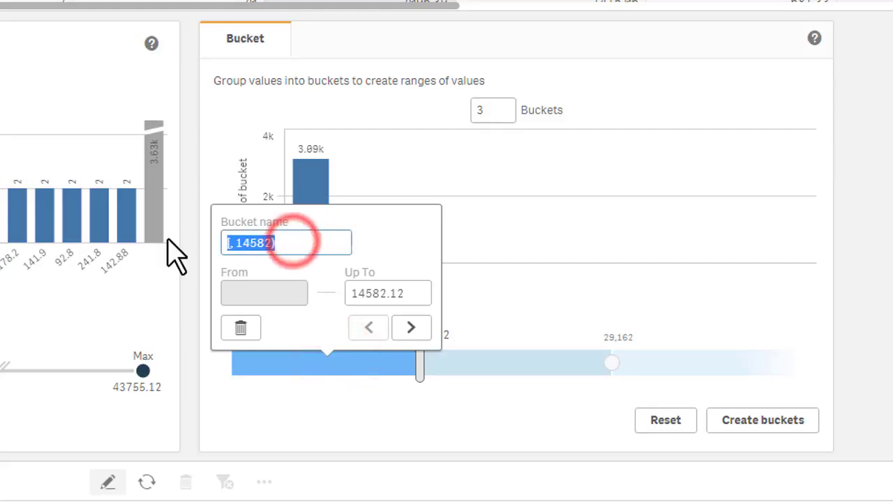
text(Small)
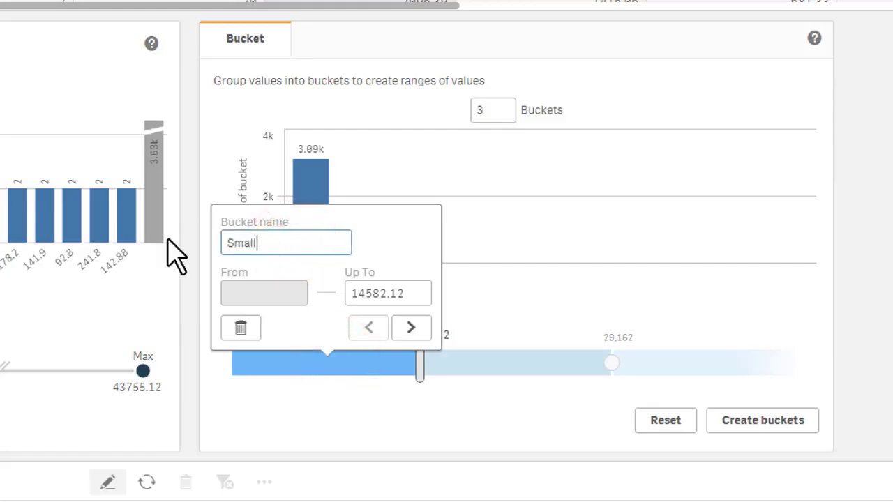
click(411, 327)
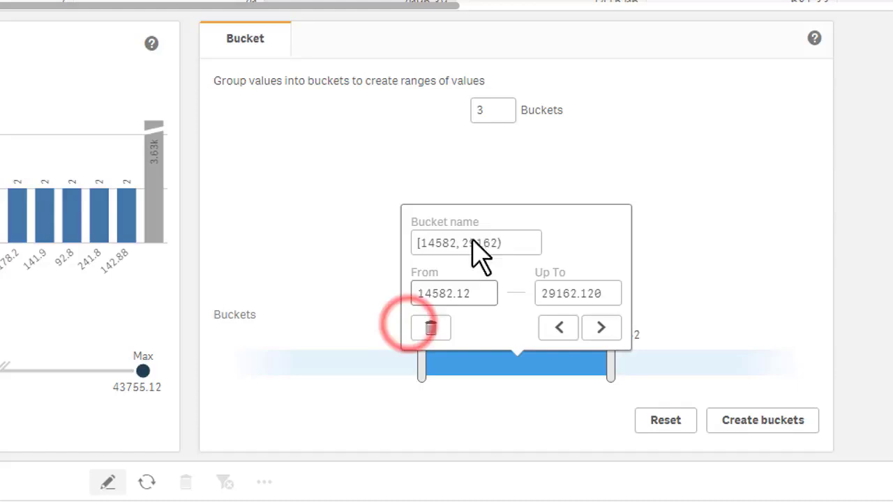
drag(535, 242, 364, 246)
text(Medium)
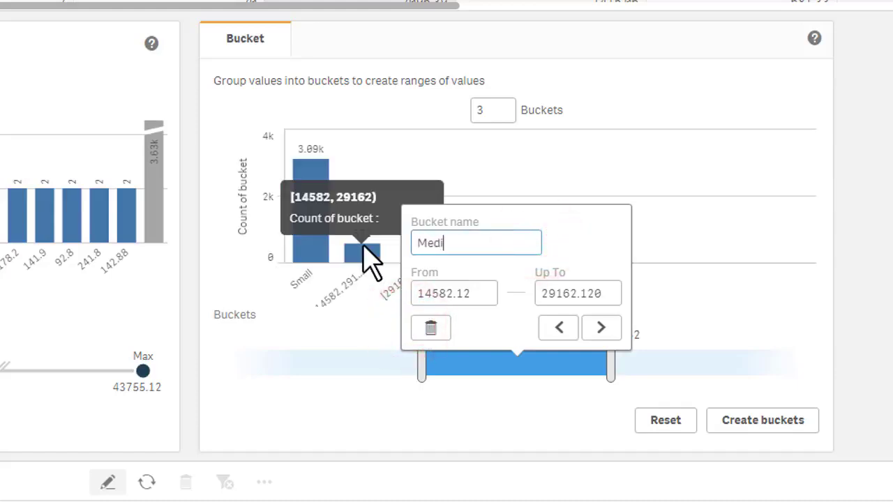
click(602, 329)
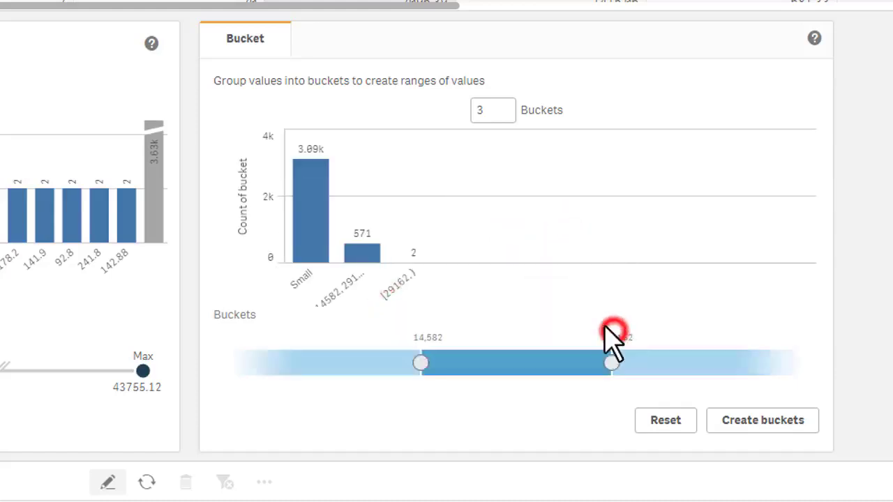
drag(684, 243, 550, 259)
text(Large)
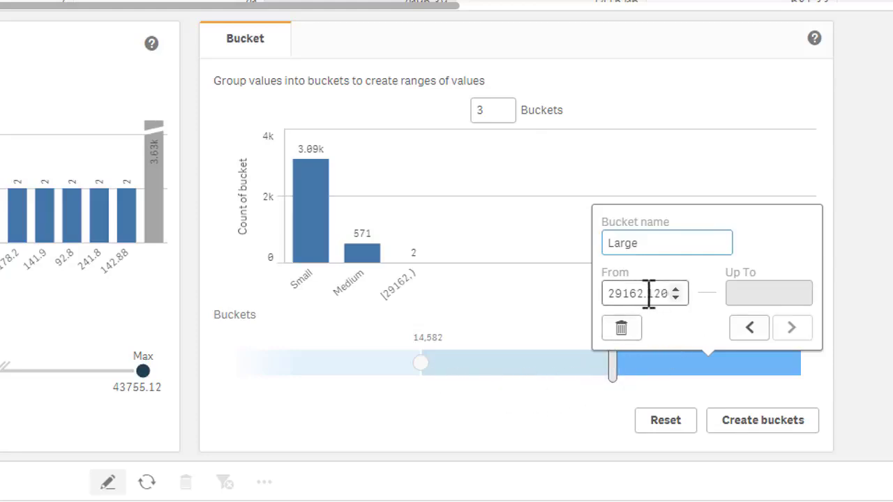
click(577, 413)
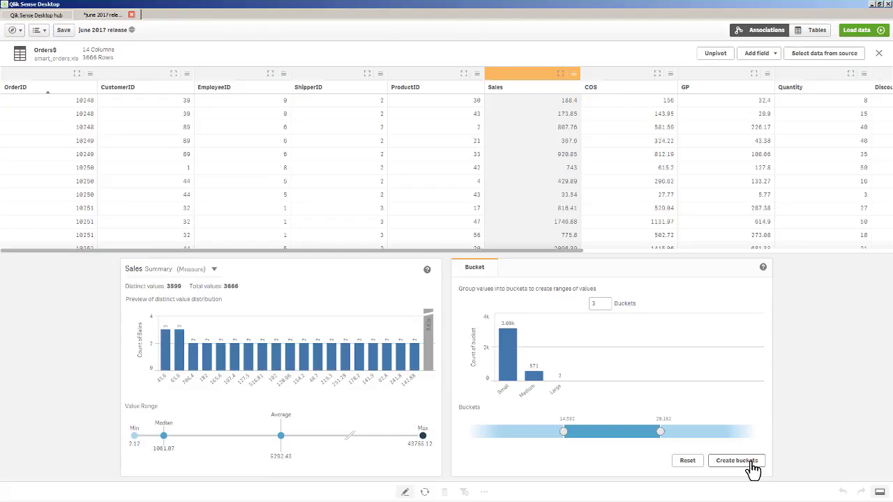
Step: Create the bucketed Sales field, name it 'Deal Size', and save the app
click(751, 464)
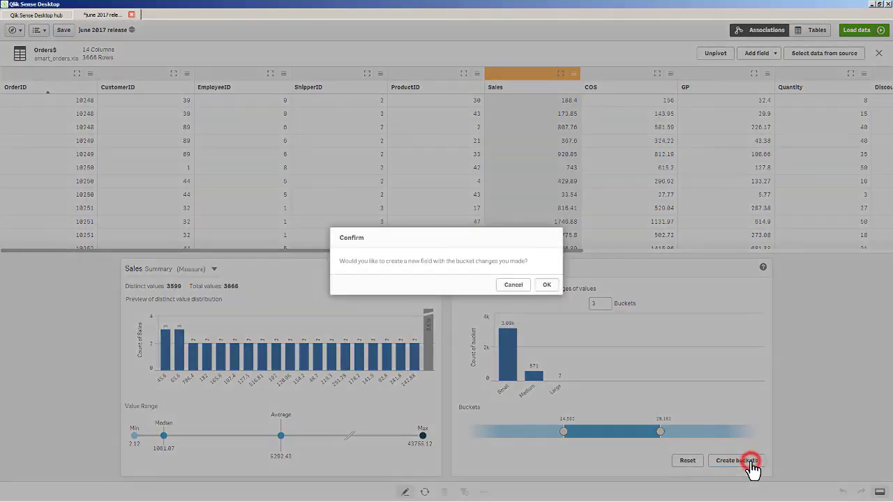
click(547, 286)
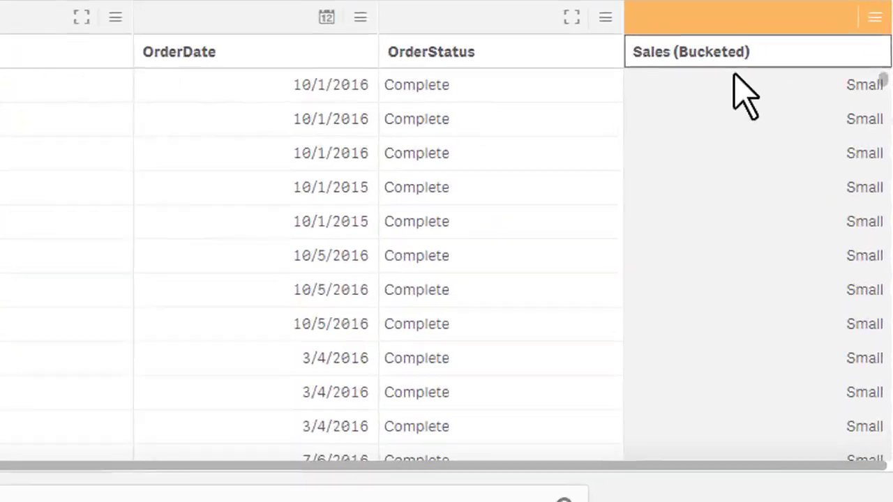
click(832, 84)
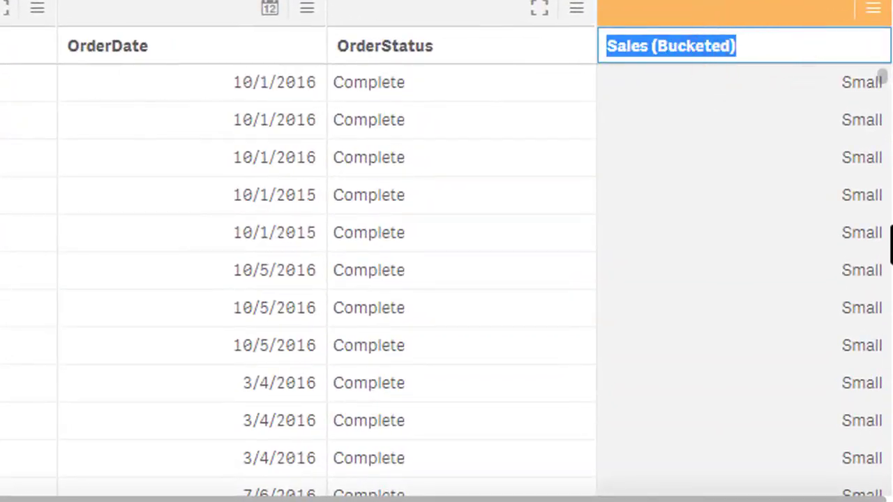
text(De)
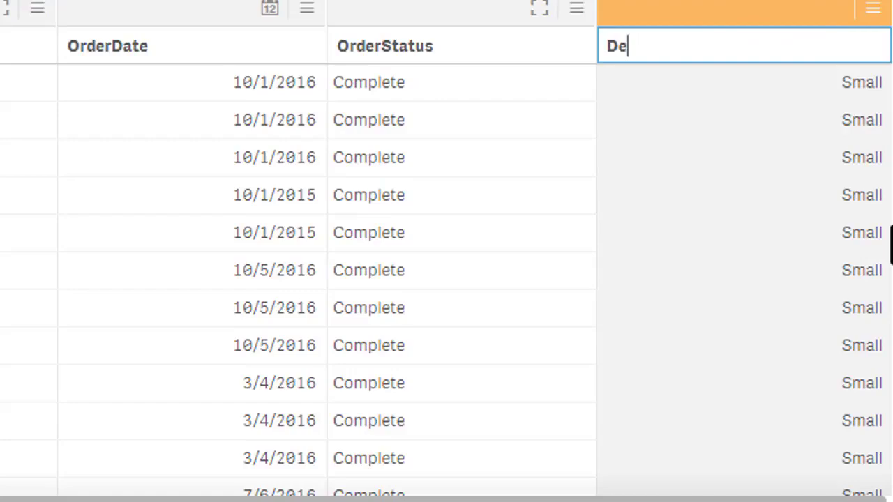
text(al Szie)
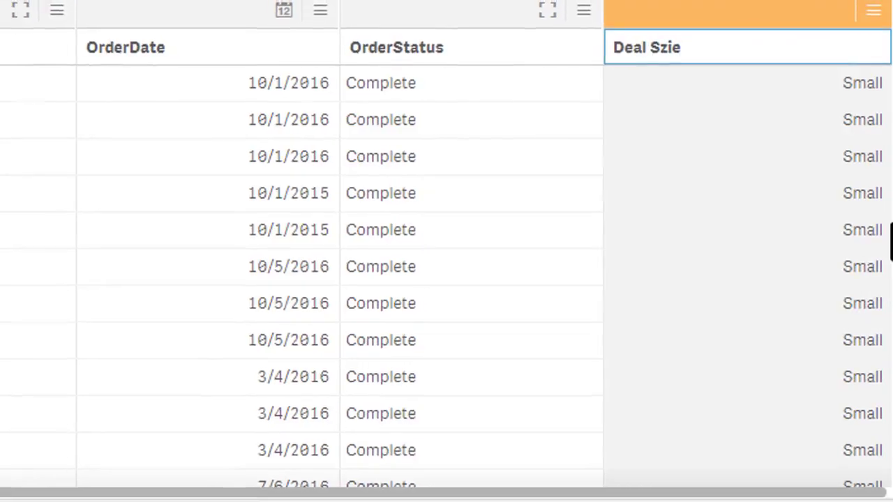
key(BackSpace)
key(BackSpace)
key(BackSpace)
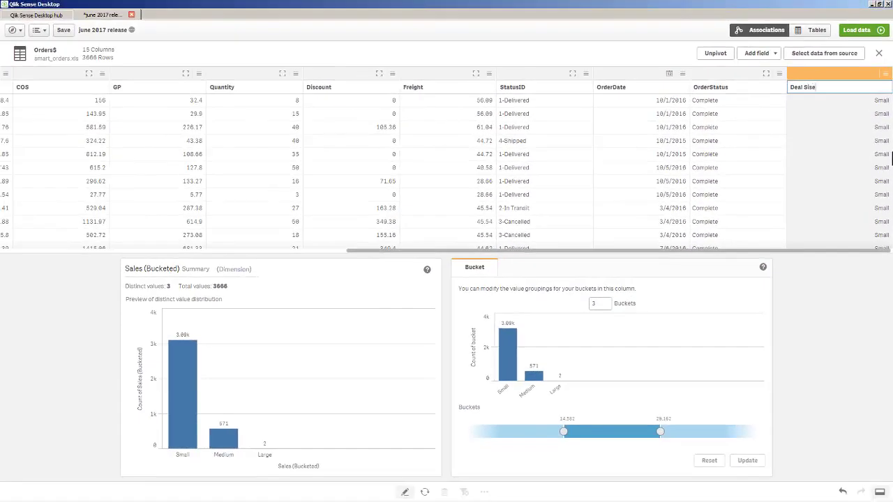
key(Return)
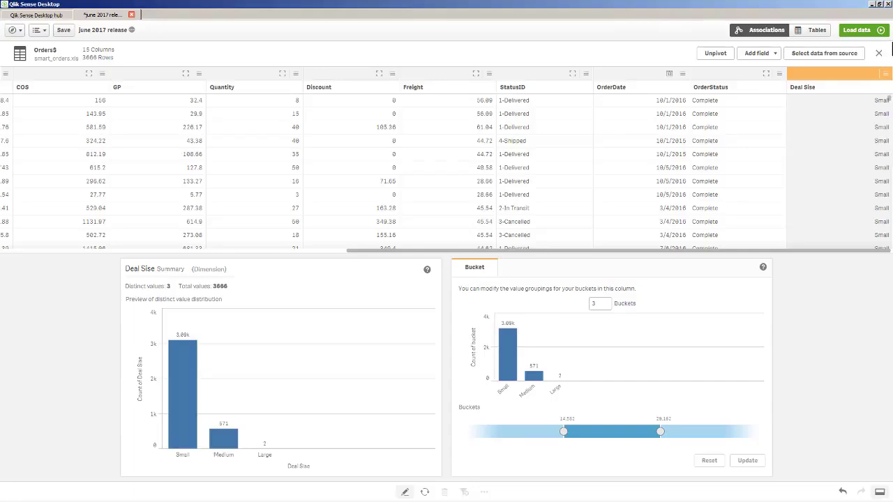
mouse_move(889, 102)
mouse_down()
mouse_move(887, 249)
mouse_move(889, 100)
mouse_up()
key(ctrl+s)
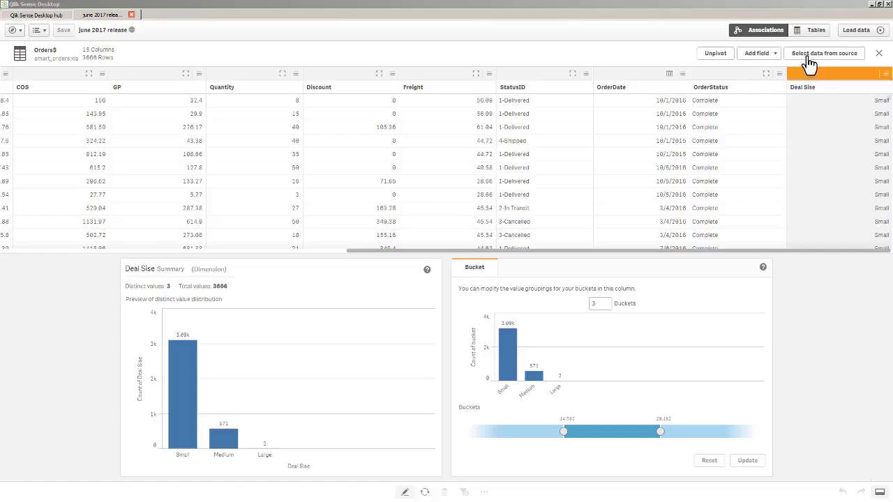
Step: Add the Customers and Products tables from smart_customer.xlsx in C:\sample to the app
click(764, 32)
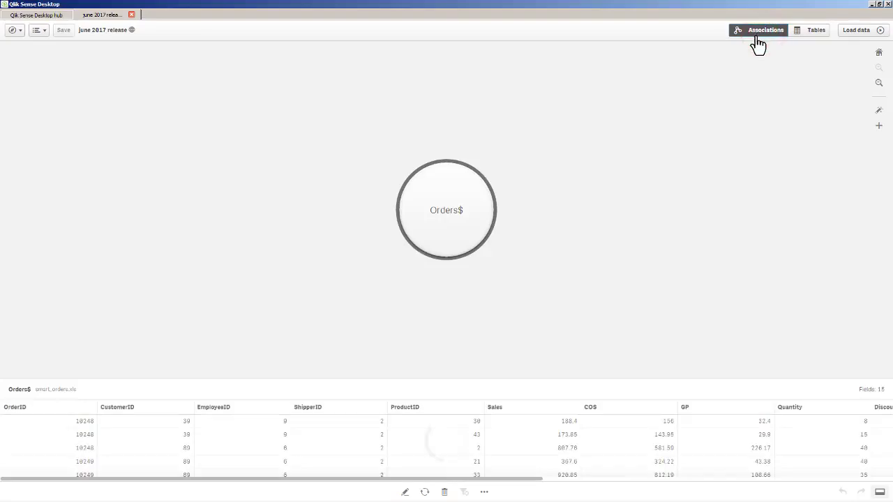
click(879, 127)
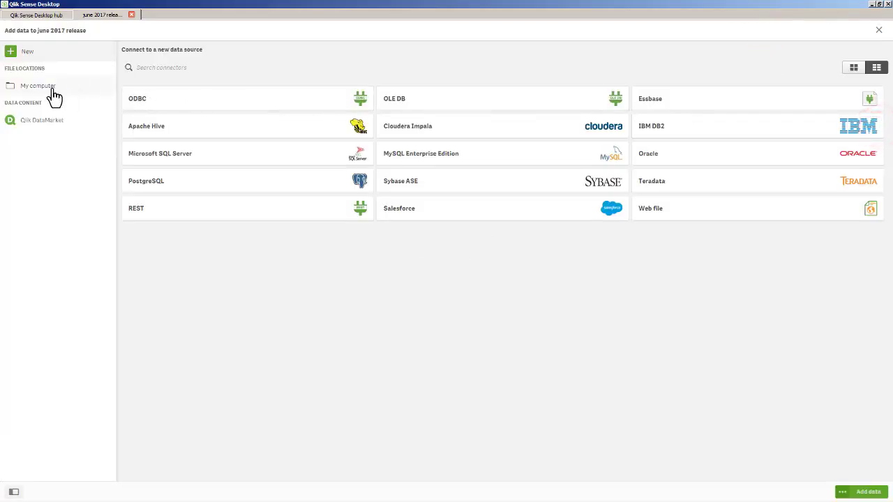
click(53, 91)
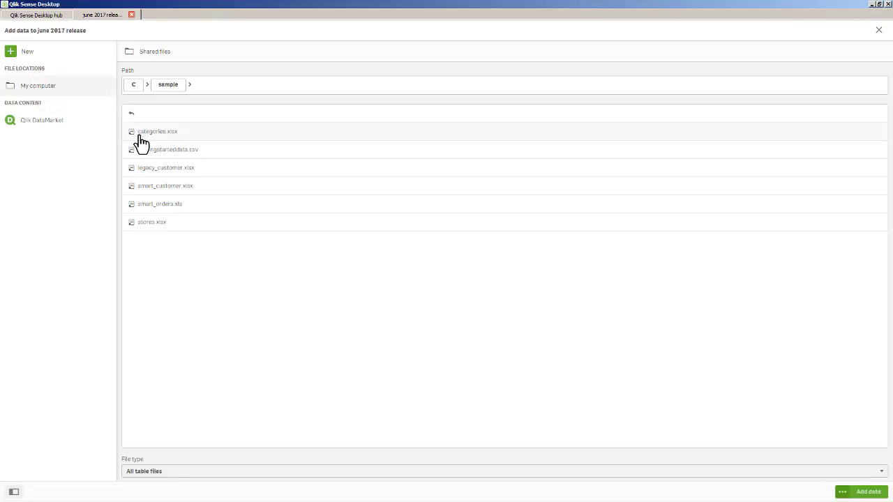
click(158, 187)
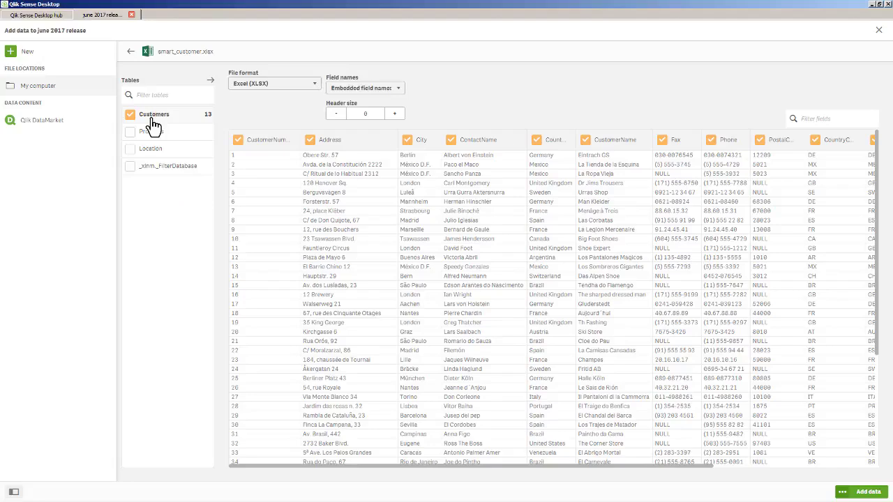
click(131, 133)
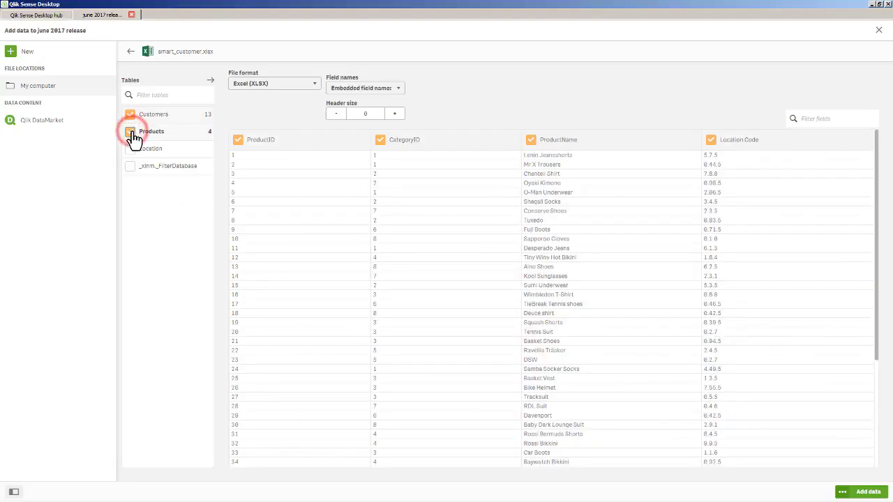
click(868, 493)
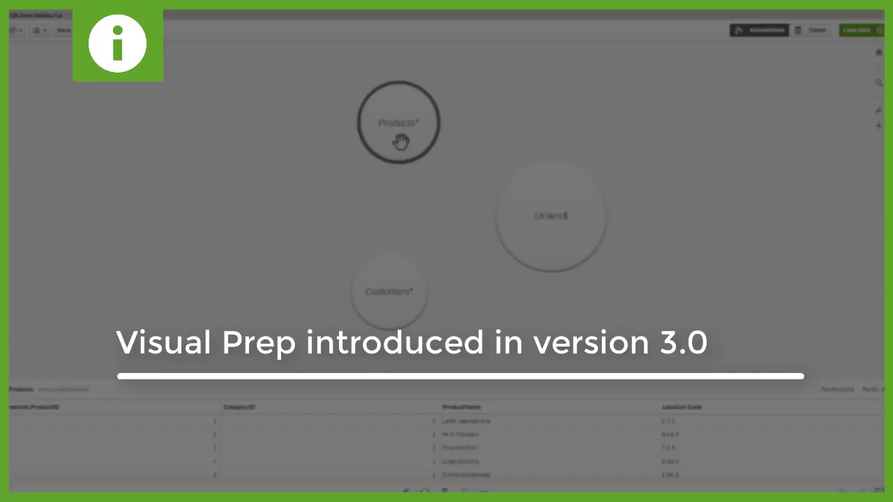
Step: Drag Products toward Orders$ to try associating them, then edit the Products table
click(401, 142)
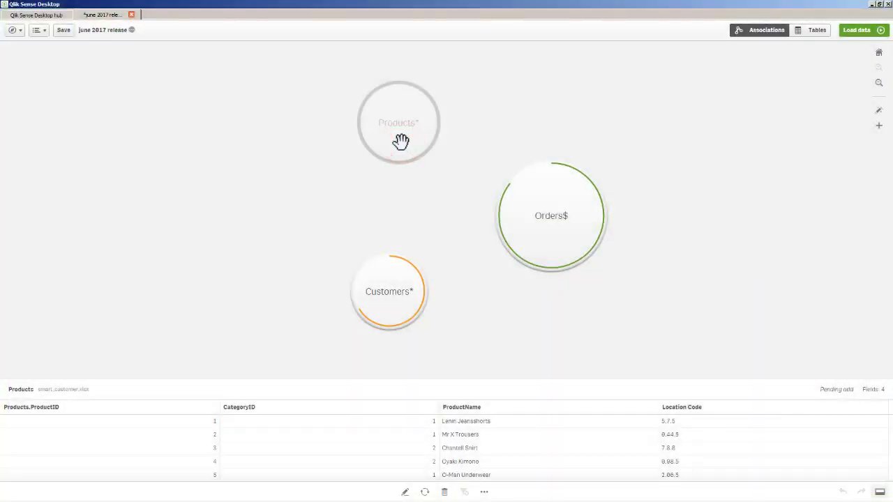
drag(400, 142, 456, 205)
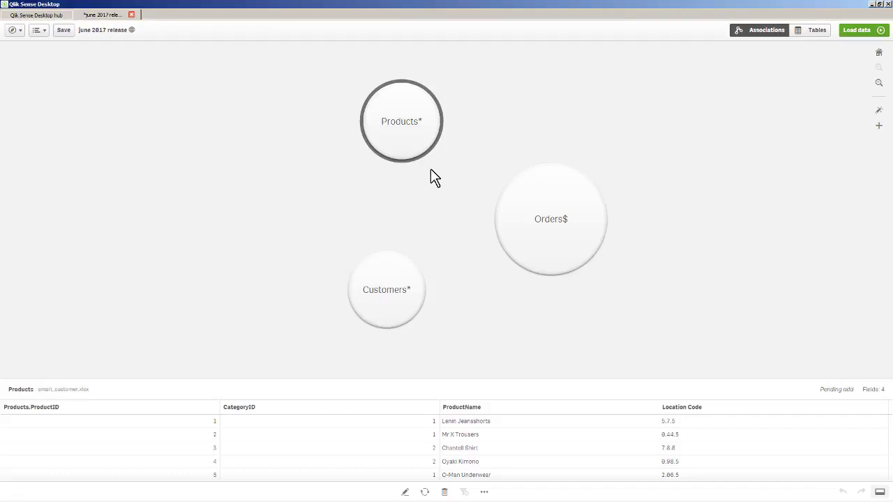
click(406, 493)
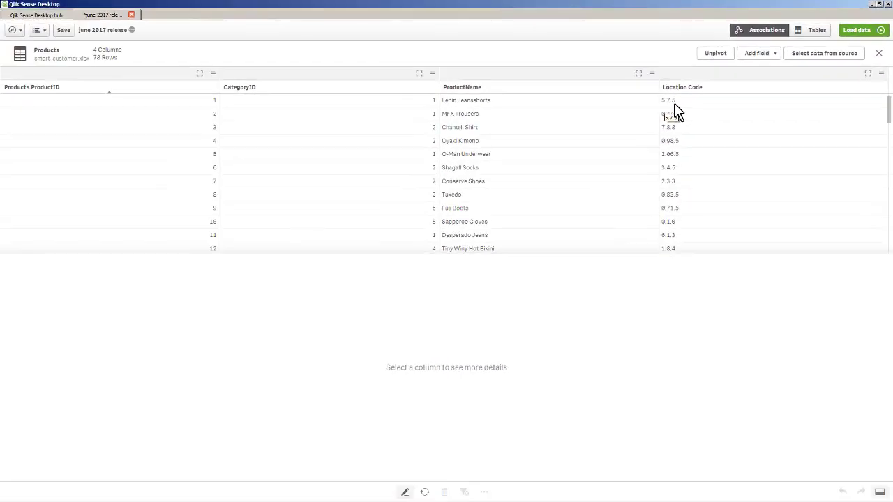
Step: Select the Location Code column and look through its Set nulls, Order and Split options
click(680, 78)
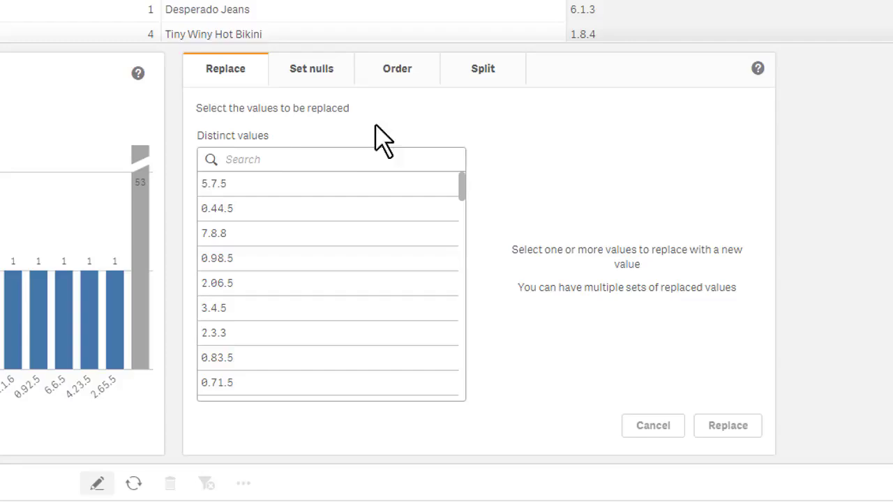
click(314, 77)
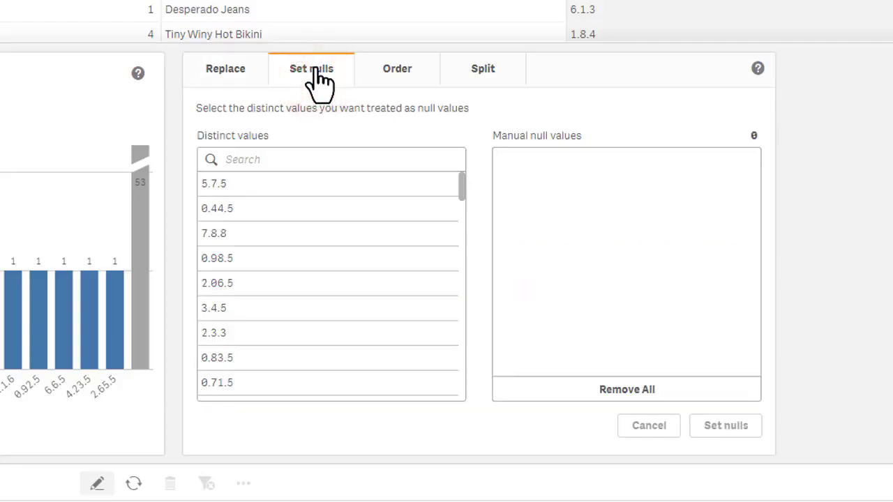
click(417, 70)
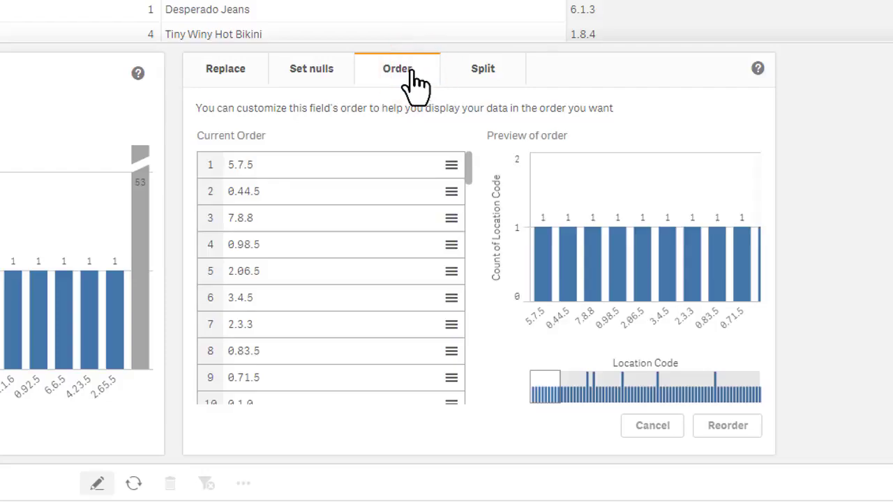
click(484, 76)
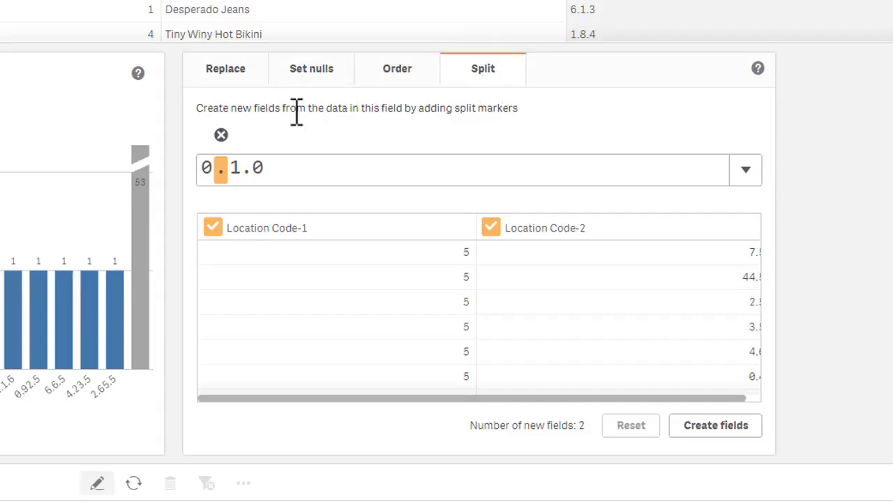
Step: Set the Location Code split point to the dot, applied to all instances
click(219, 173)
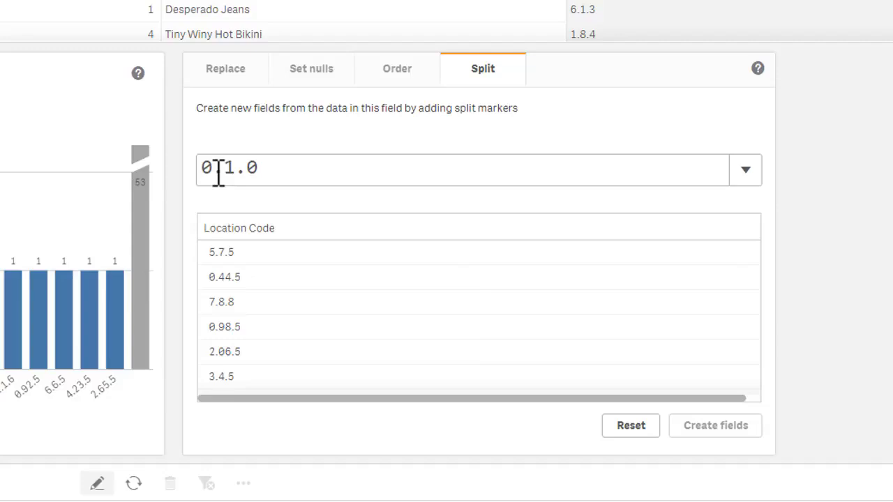
double_click(215, 172)
drag(194, 203, 210, 209)
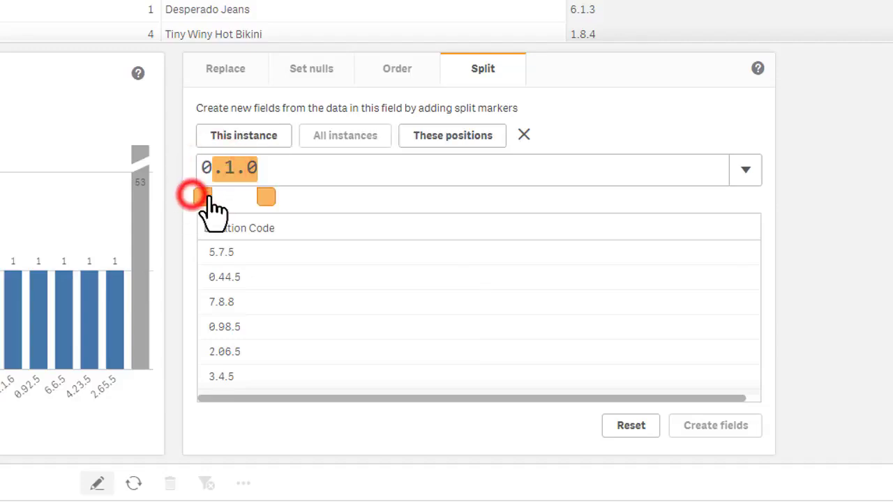
drag(264, 201, 237, 209)
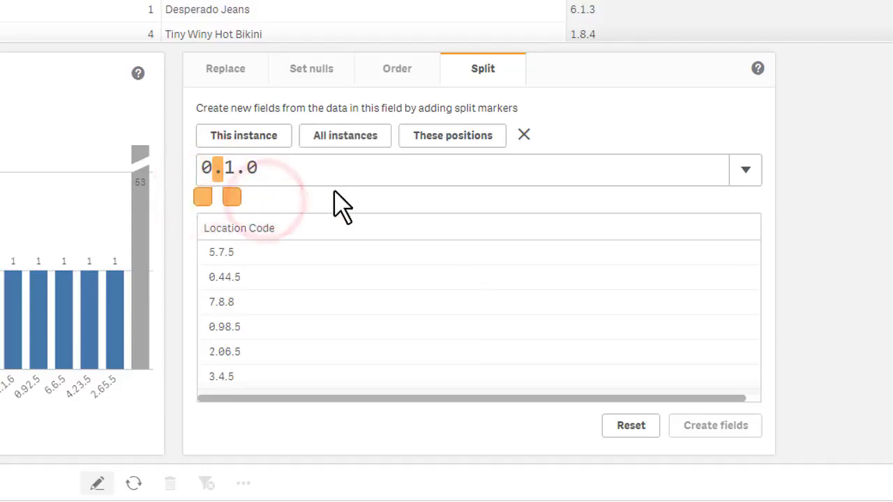
click(352, 138)
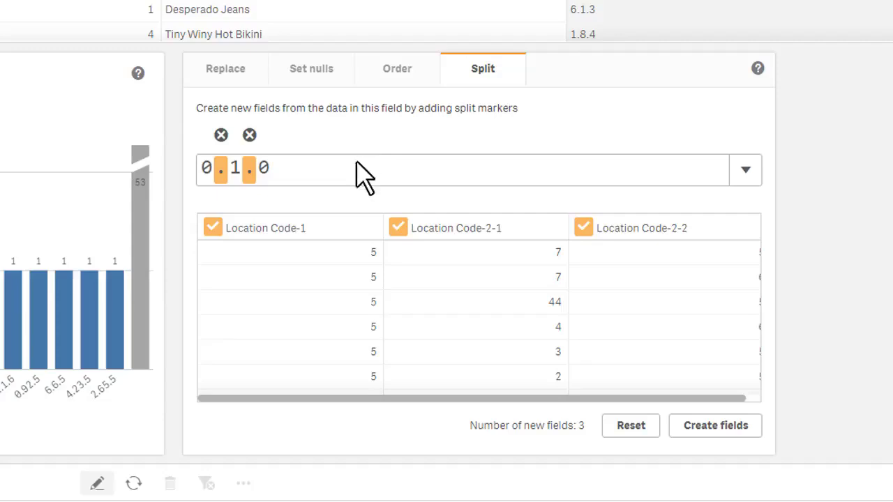
Step: Name the three split fields Aisle, Bay and Bin and create them
click(330, 225)
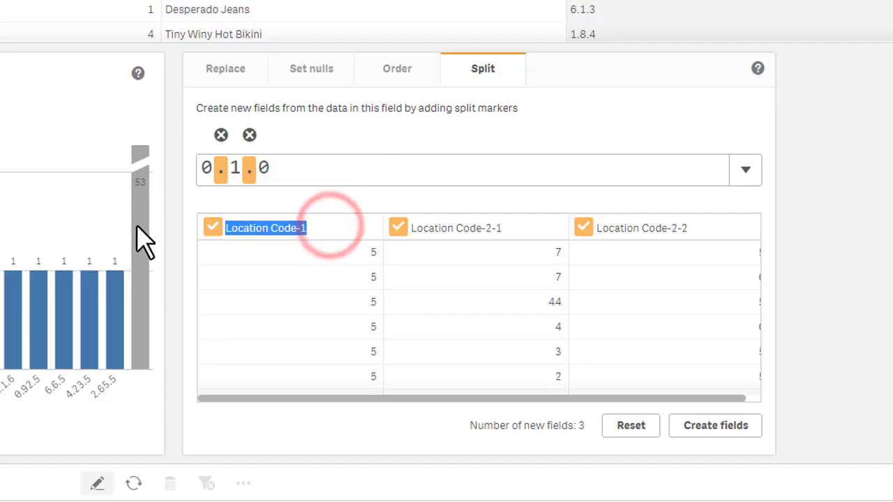
text(As)
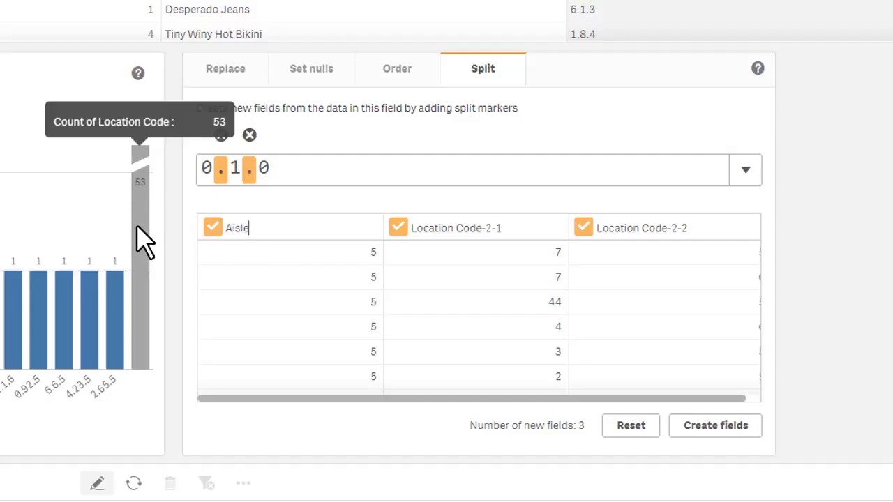
drag(462, 223, 523, 228)
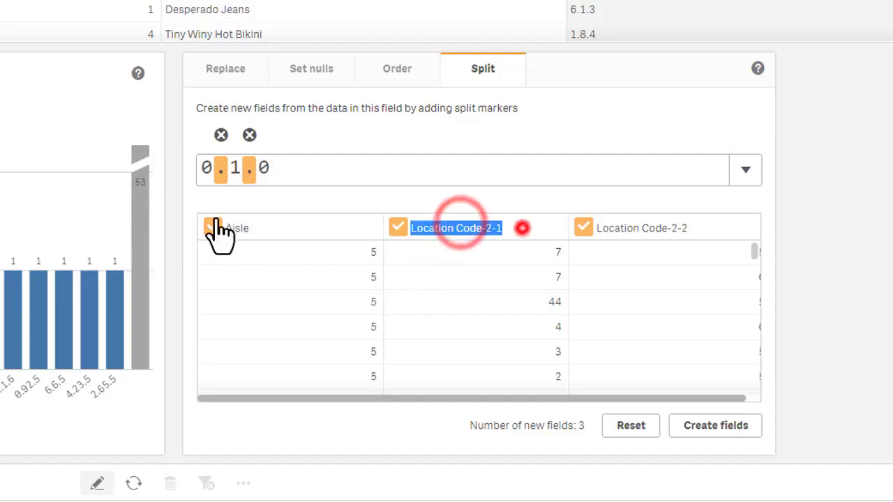
text(Bay)
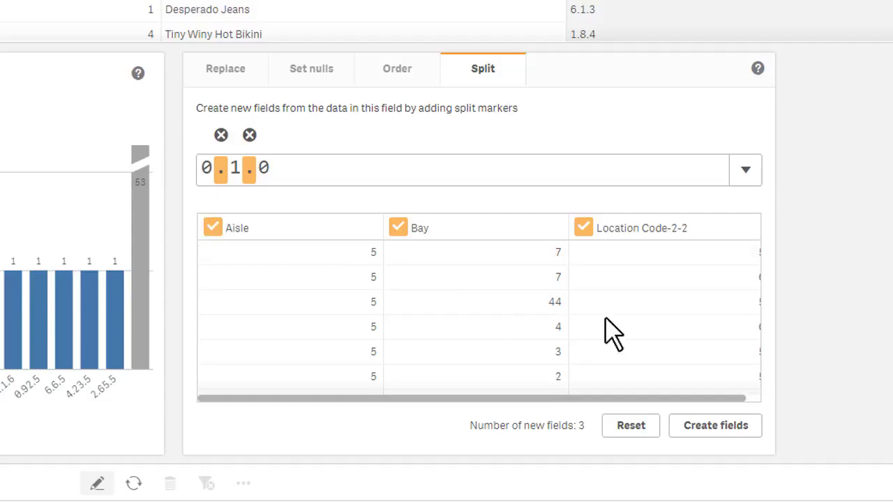
drag(641, 220, 666, 225)
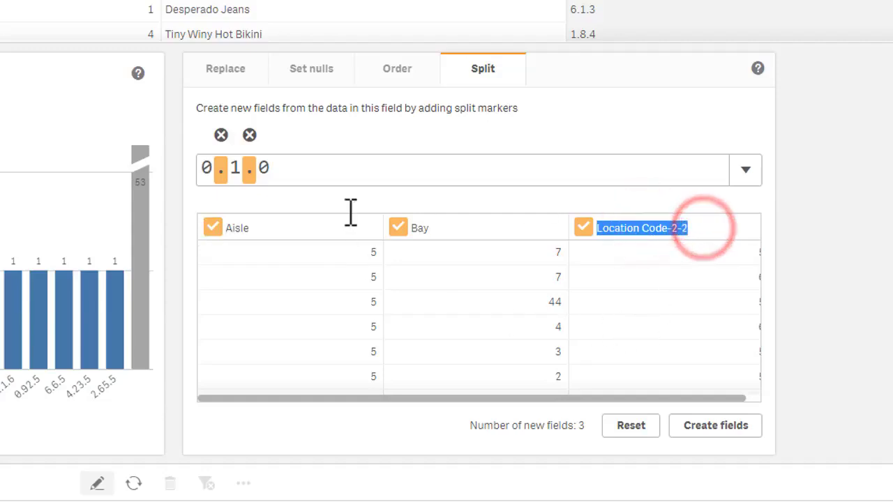
text(Bu)
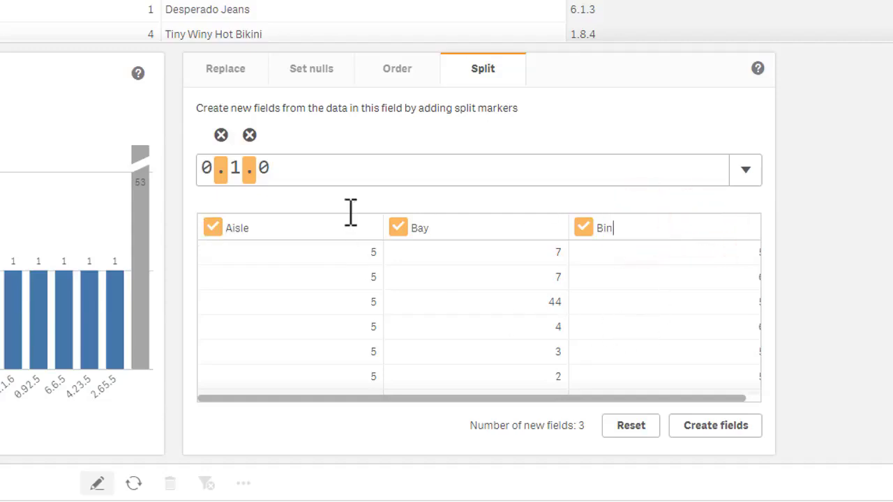
click(726, 427)
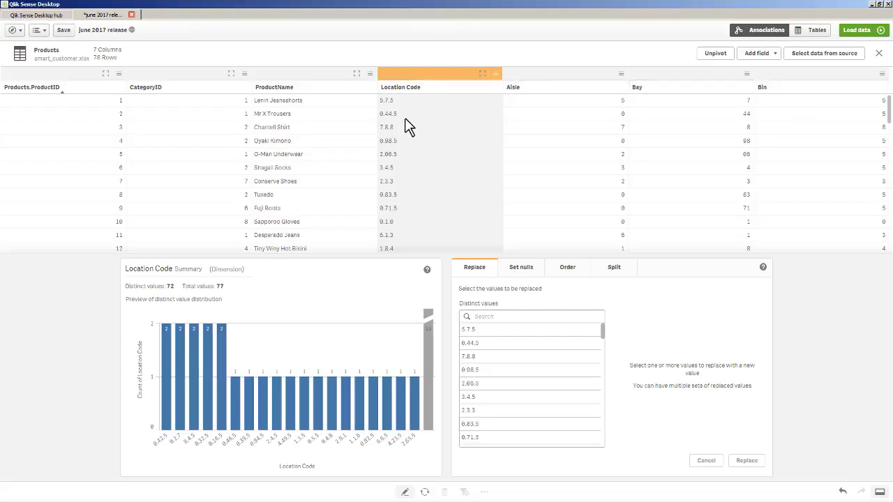
Step: Open the ProductName column details and discard the pending Bow tie replacement
click(319, 74)
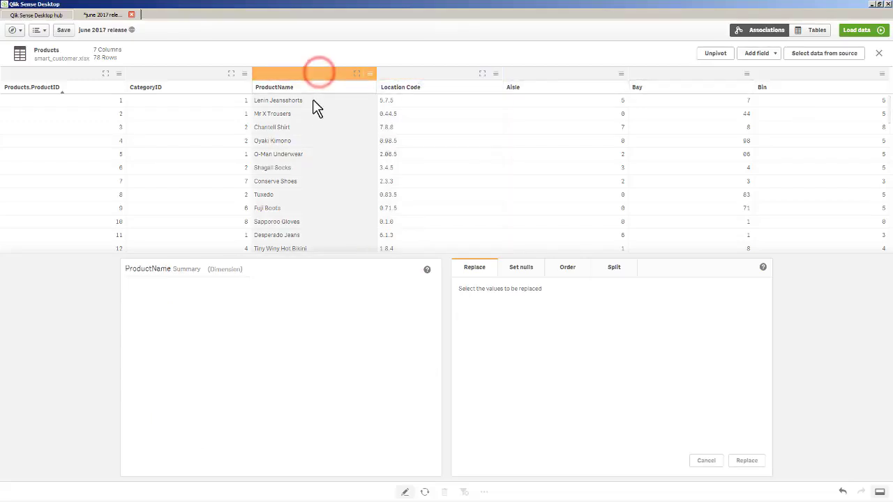
scroll(329, 147, down, 10)
scroll(328, 164, down, 4)
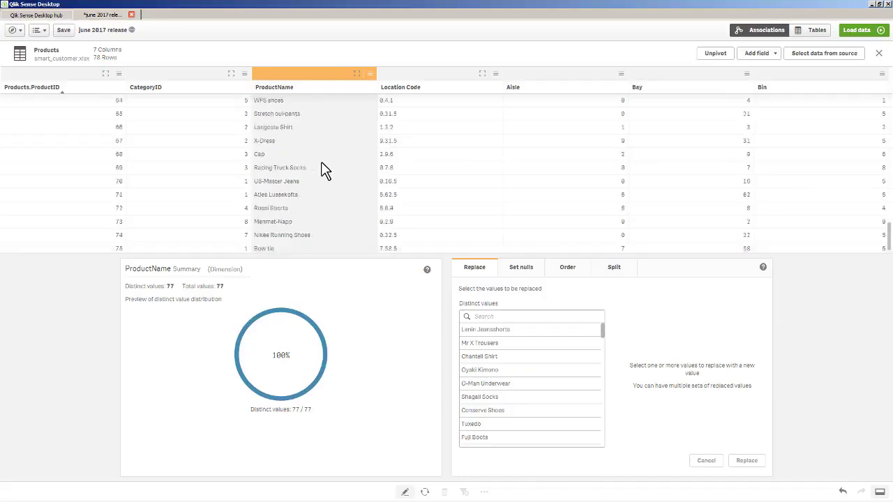
scroll(509, 338, down, 20)
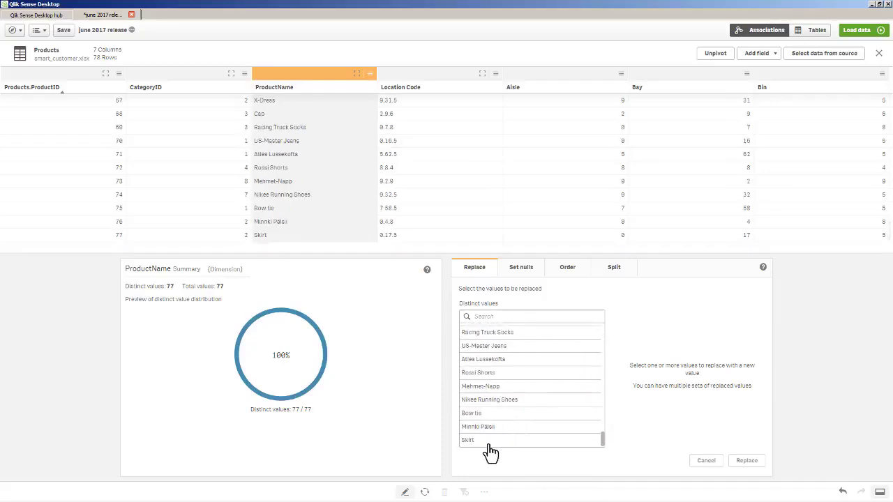
click(480, 414)
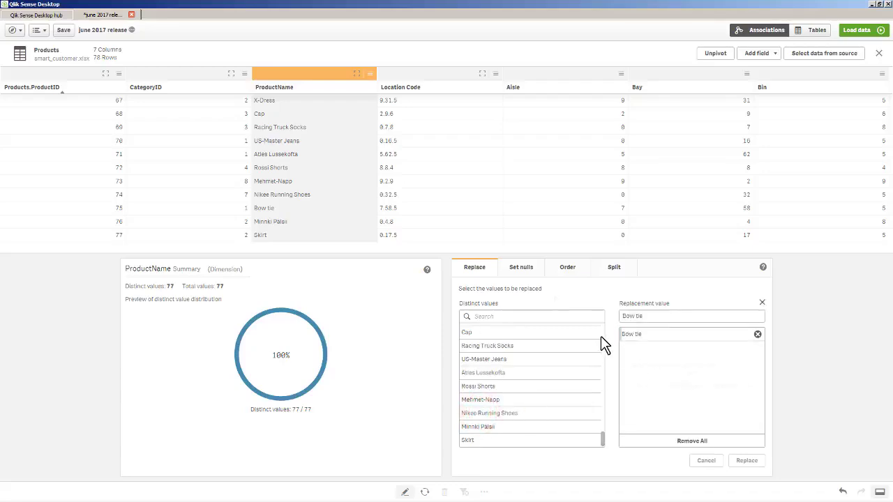
key(Return)
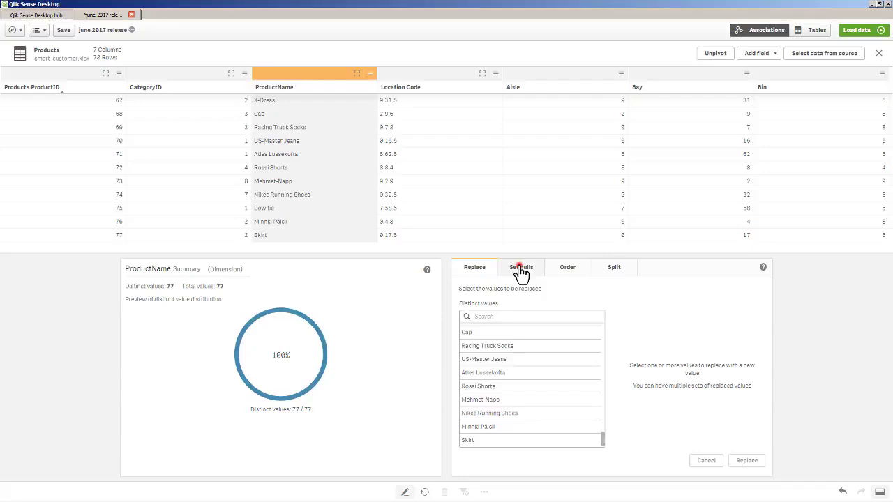
Step: Search 'bow' in Set nulls and mark the ProductName value Bow tie as null
click(520, 268)
click(502, 316)
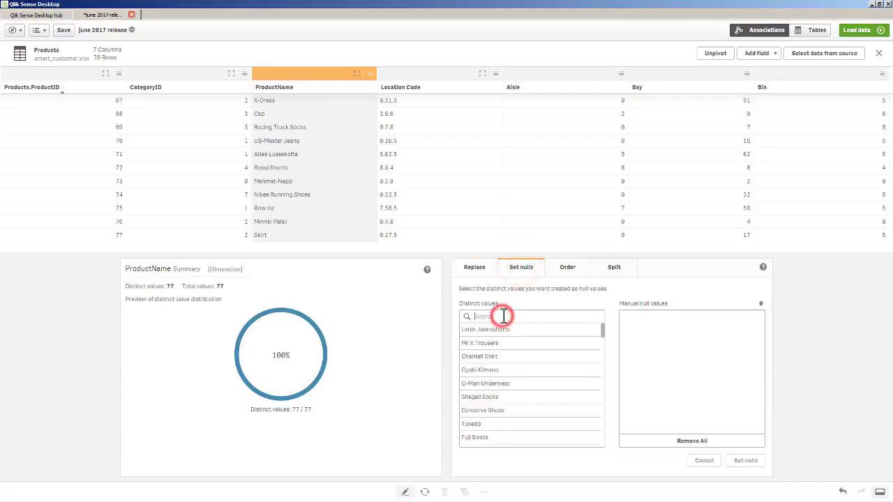
text(bow)
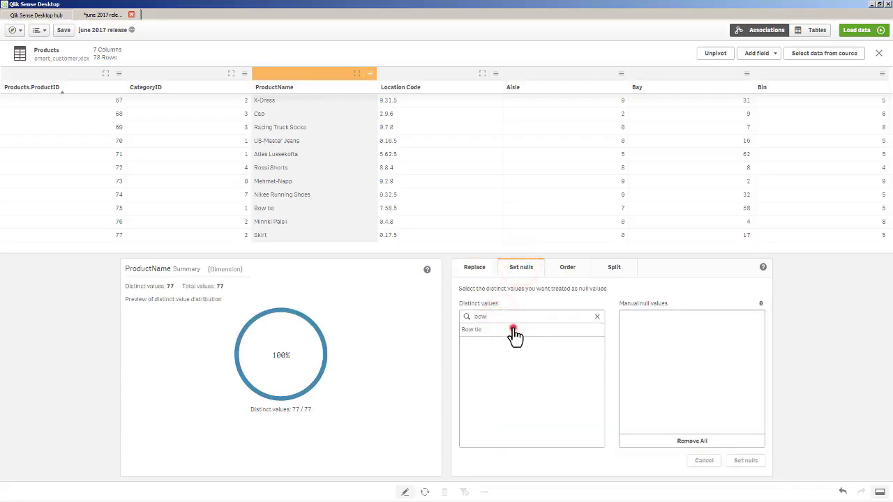
click(512, 330)
click(741, 460)
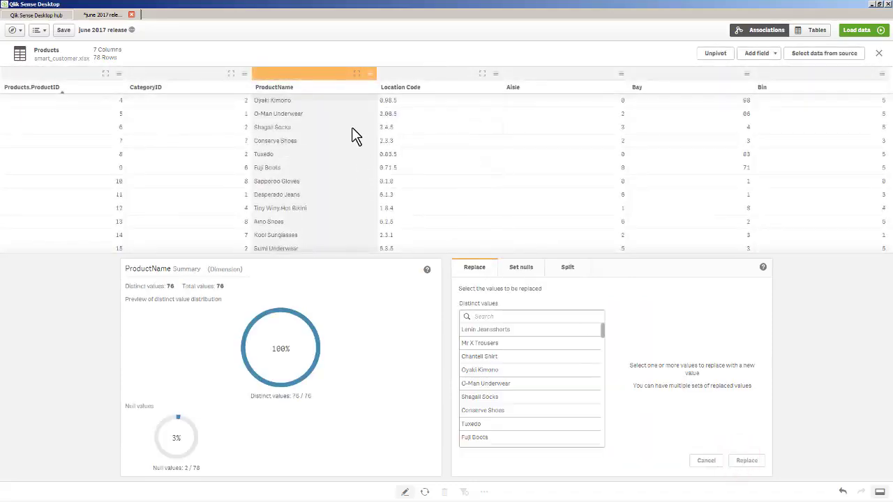
scroll(353, 136, down, 10)
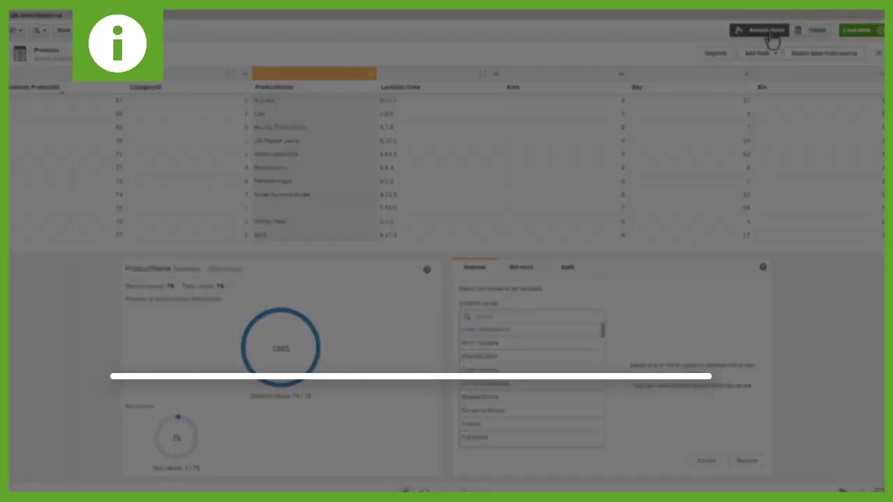
Step: Return to the Associations view, then switch to QlikView's Edit Script window for clothes.qvw
click(770, 32)
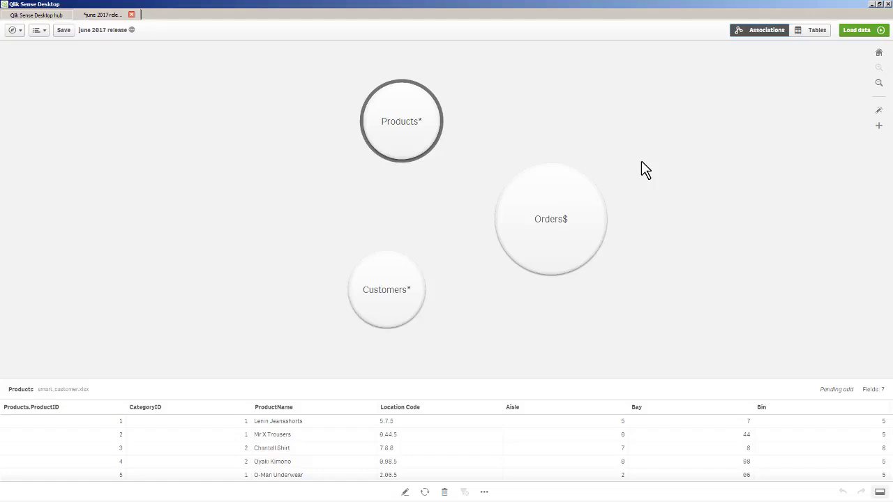
key(alt+Tab)
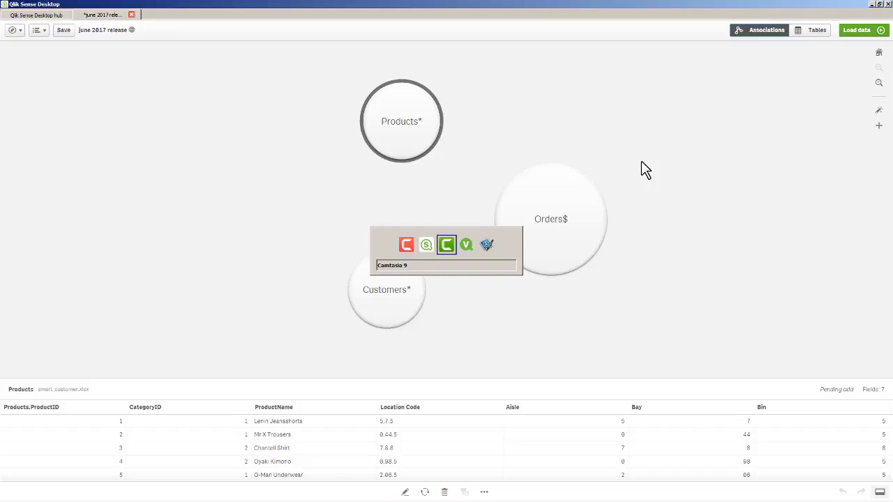
key(alt+Tab)
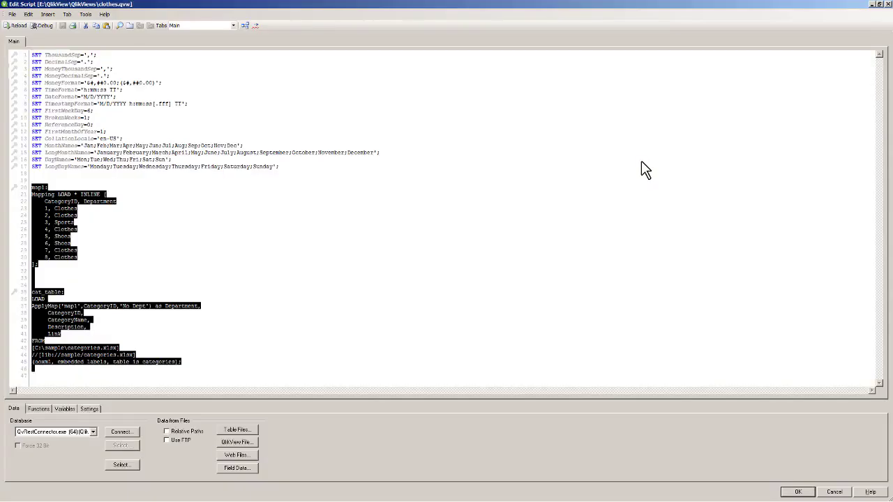
Step: Select and copy the map1 mapping and cat_table load lines in QlikView's script
click(329, 229)
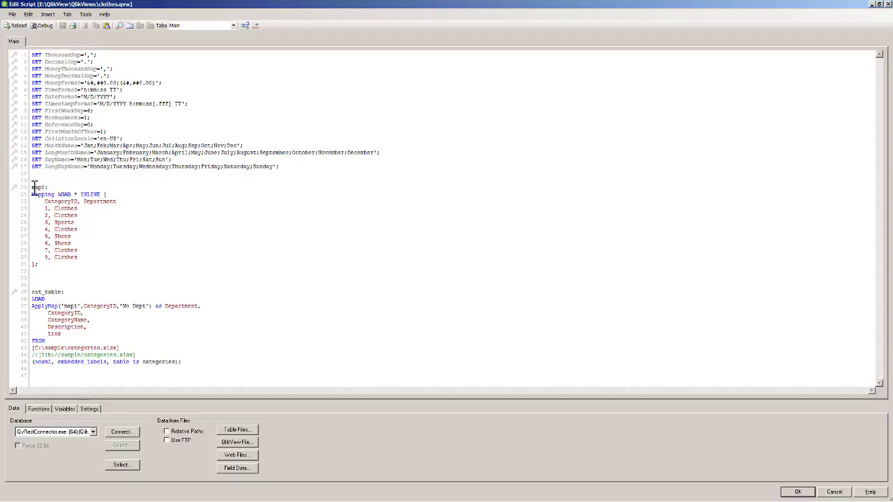
drag(32, 187, 209, 361)
key(ctrl+c)
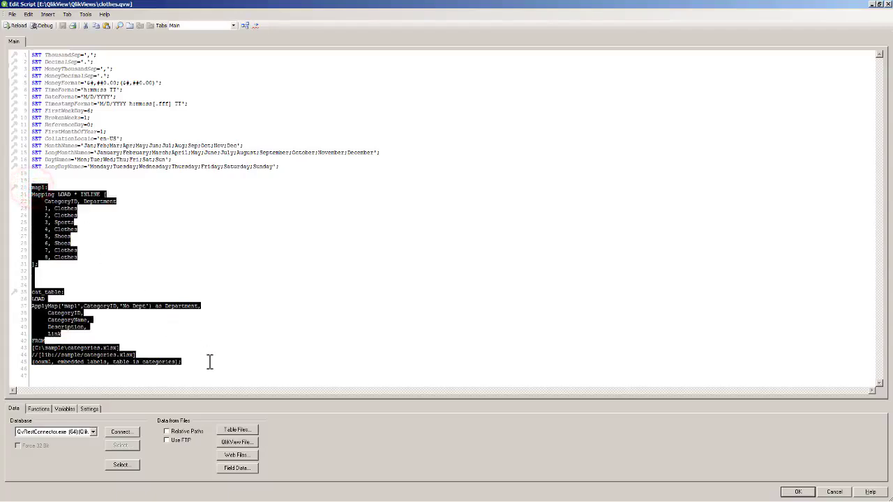
click(128, 244)
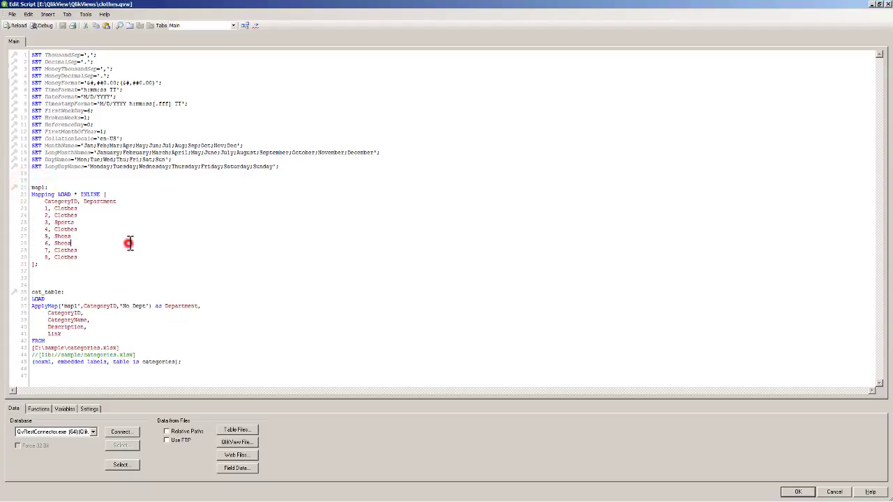
click(49, 187)
Step: Add a 'Scripted Table' section in the Data load editor and paste the map1 and cat_table script
key(alt+Tab)
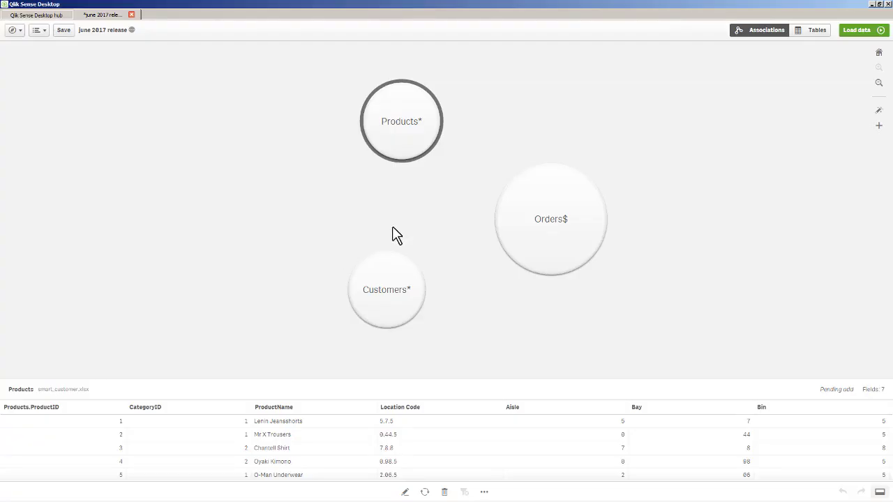
click(21, 35)
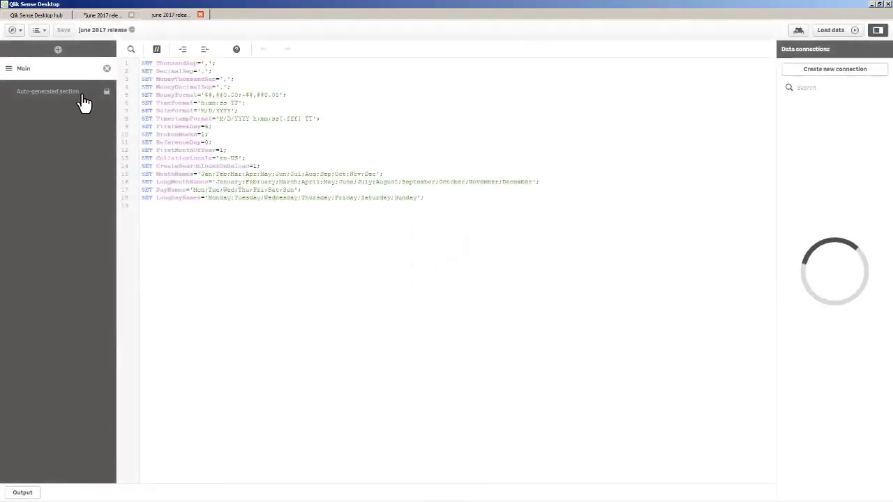
click(58, 50)
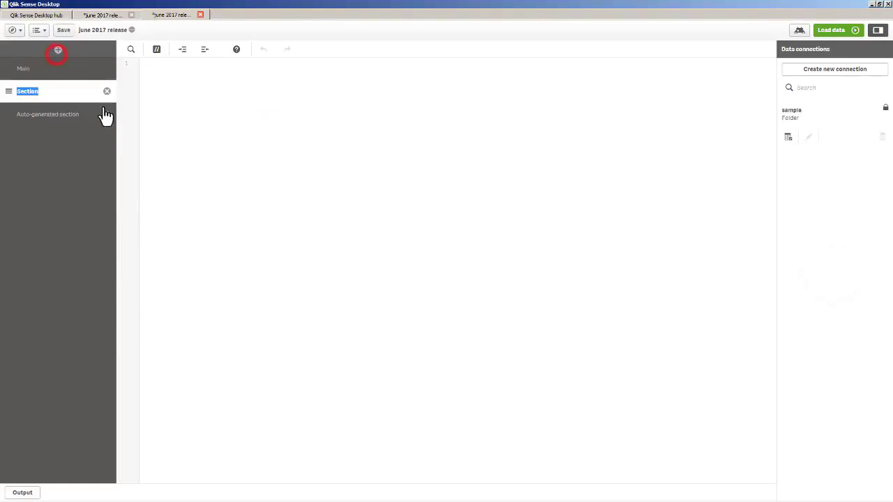
text(Ser)
text(ipted Table)
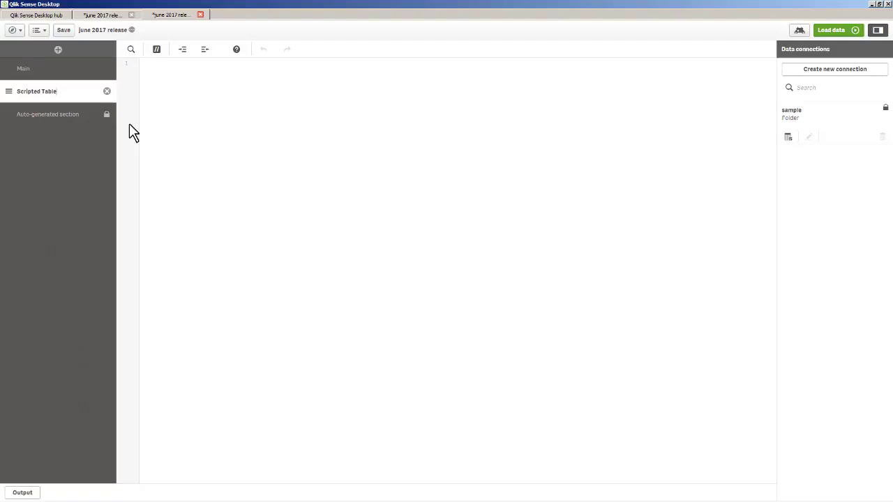
click(198, 105)
key(ctrl+v)
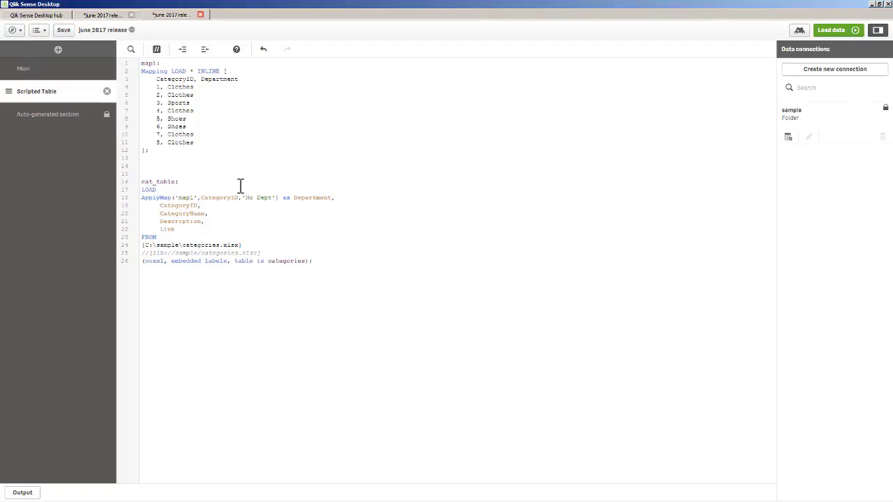
Step: Replace the old C:\ file path so categories.xlsx is read from lib://sample
click(59, 121)
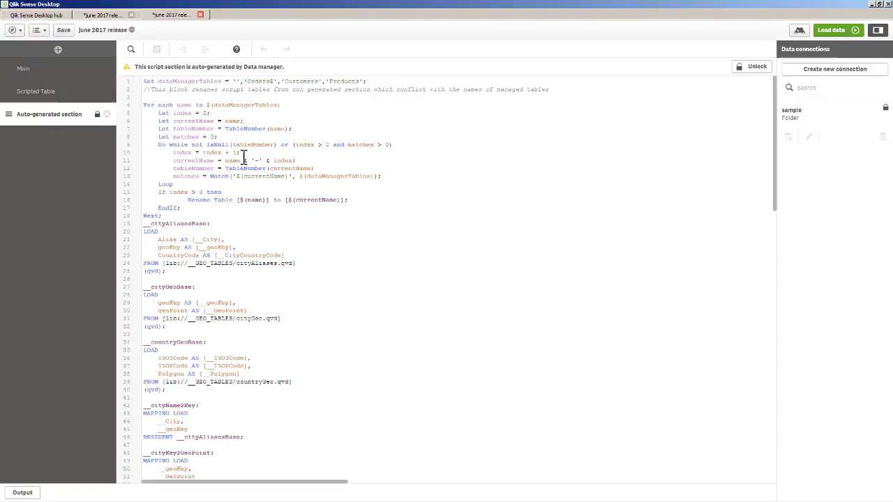
scroll(401, 192, down, 15)
scroll(300, 279, down, 6)
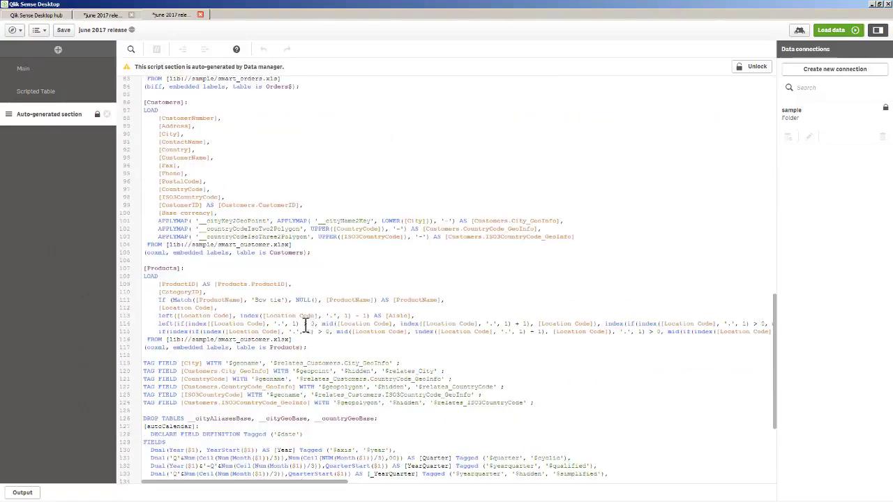
scroll(339, 331, up, 4)
scroll(340, 331, up, 17)
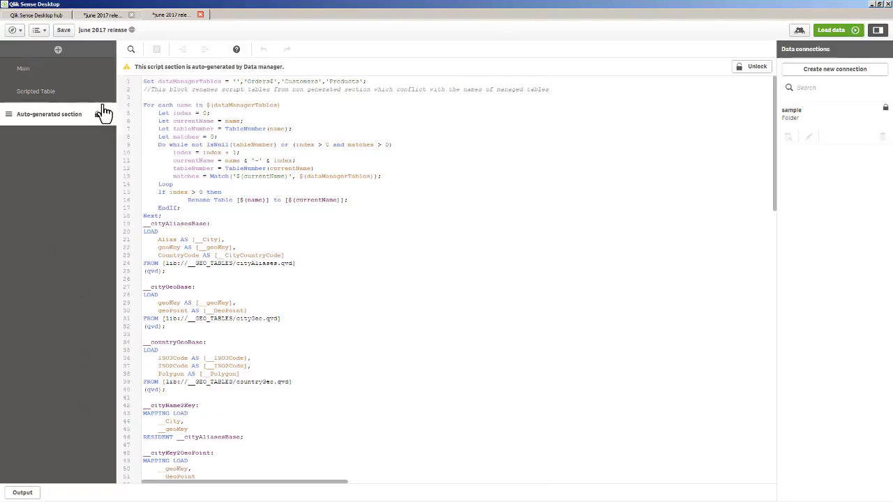
click(66, 91)
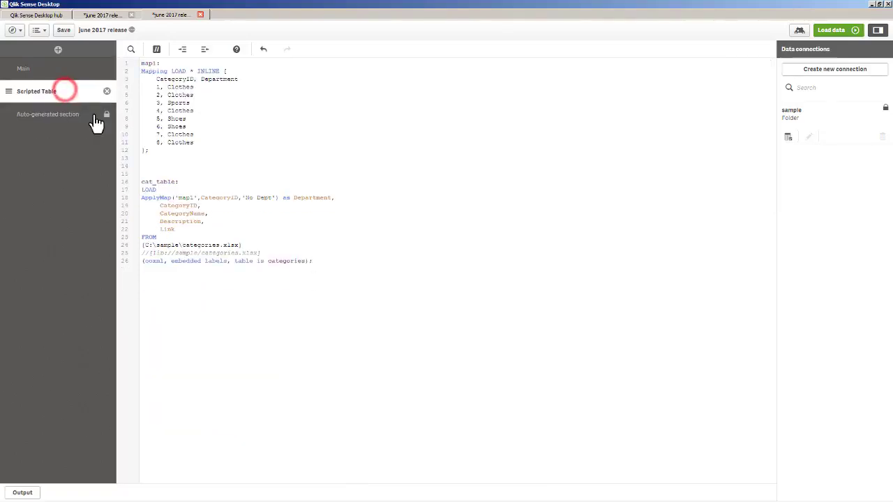
click(247, 245)
key(shift+Home)
key(Delete)
key(Delete)
key(Delete)
key(Delete)
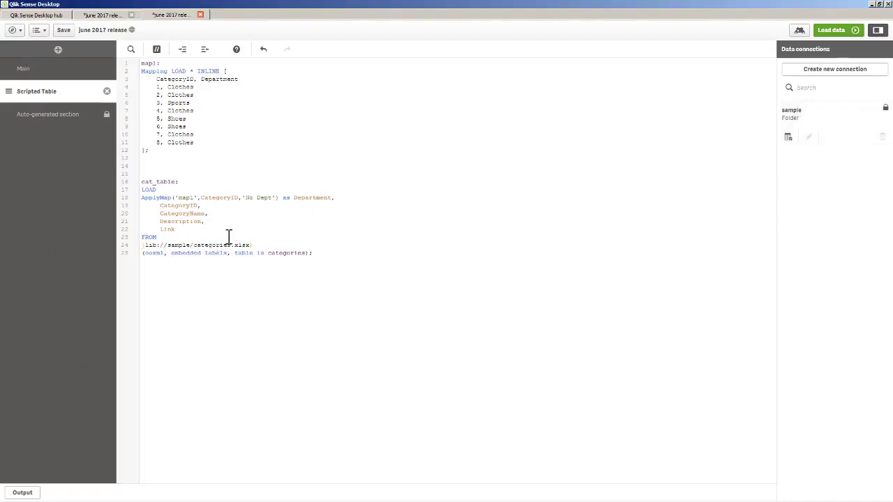
Step: Load the data, then select cat_table in the Data manager and move its bubble higher
click(831, 32)
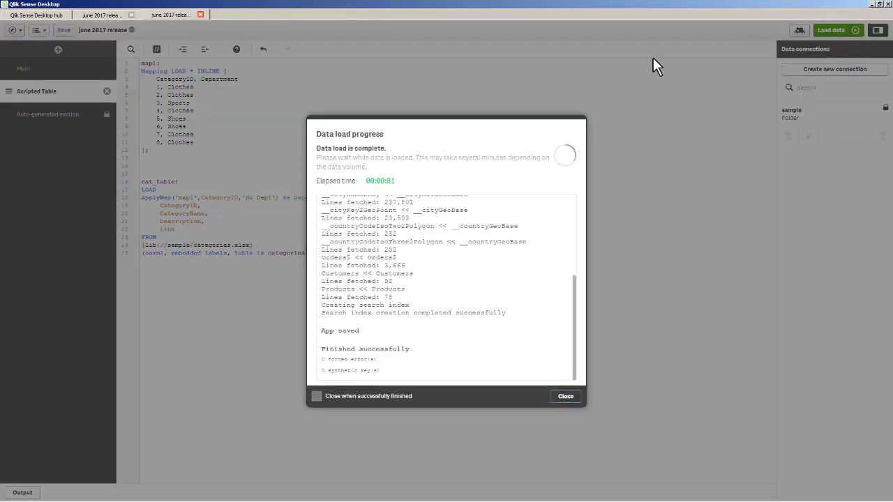
click(103, 15)
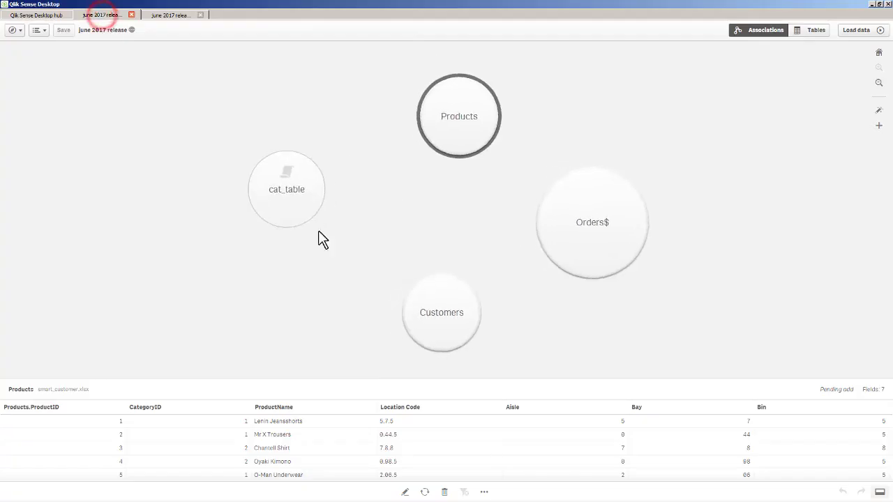
click(289, 179)
drag(307, 185, 344, 159)
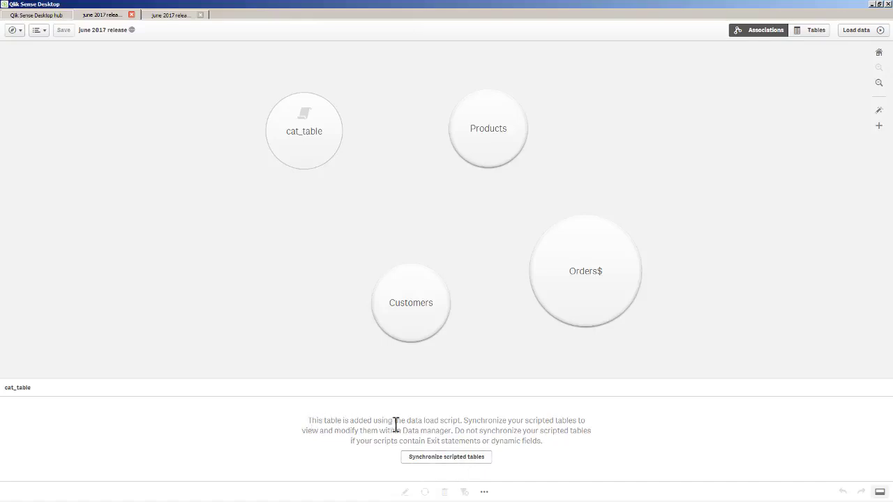
Step: Synchronize the scripted tables, then open cat_table for editing in the data manager
click(480, 457)
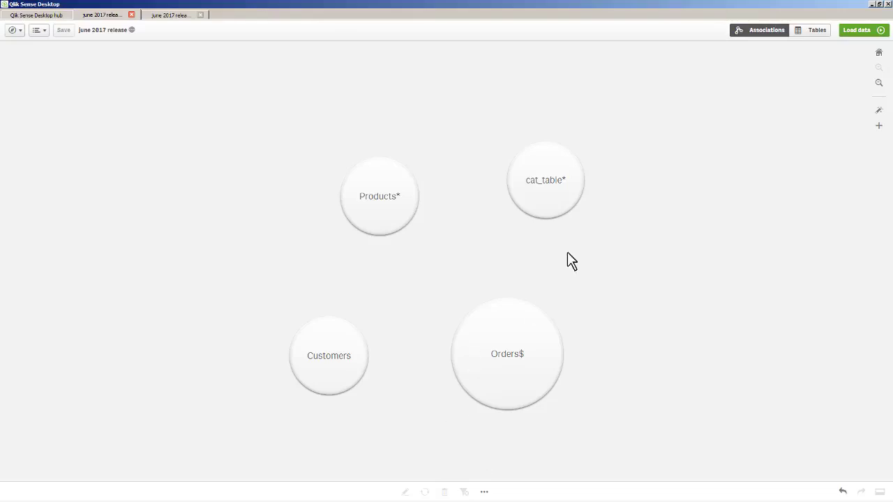
click(548, 194)
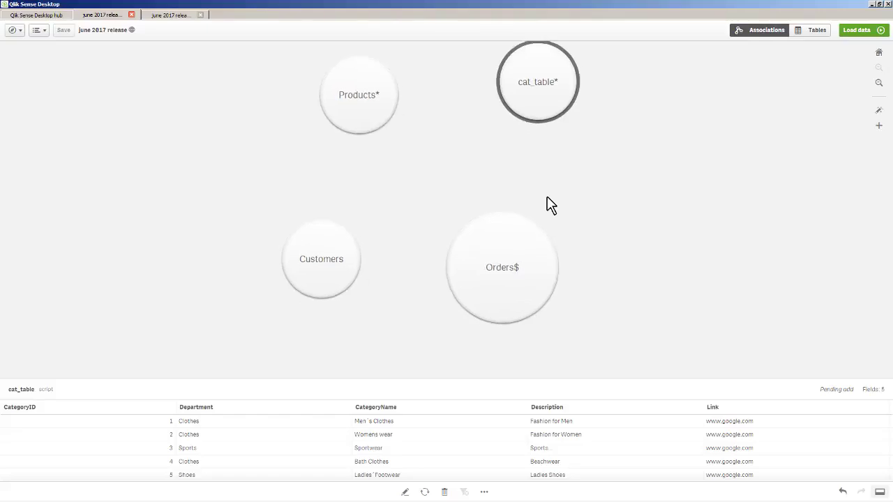
click(403, 491)
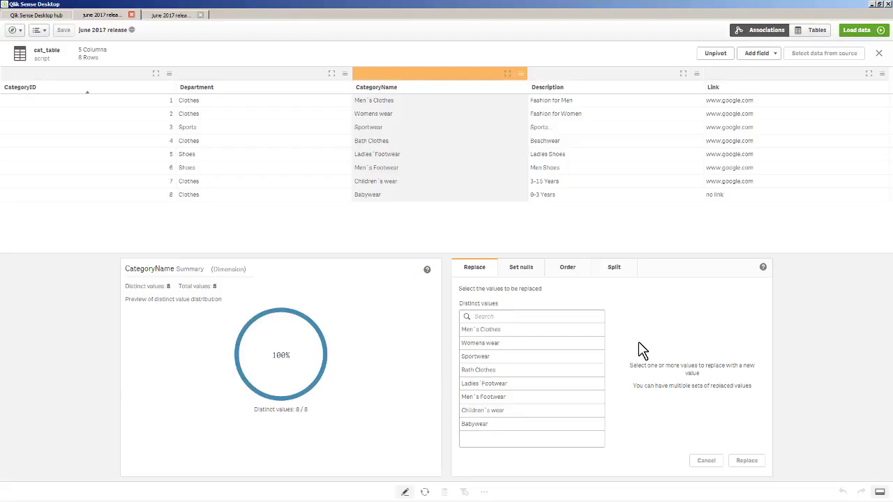
Step: Apply recommended associations and check the Customers–Orders$, Orders$–Products (ProductID) and Products–cat_table (CategoryID) links
click(764, 32)
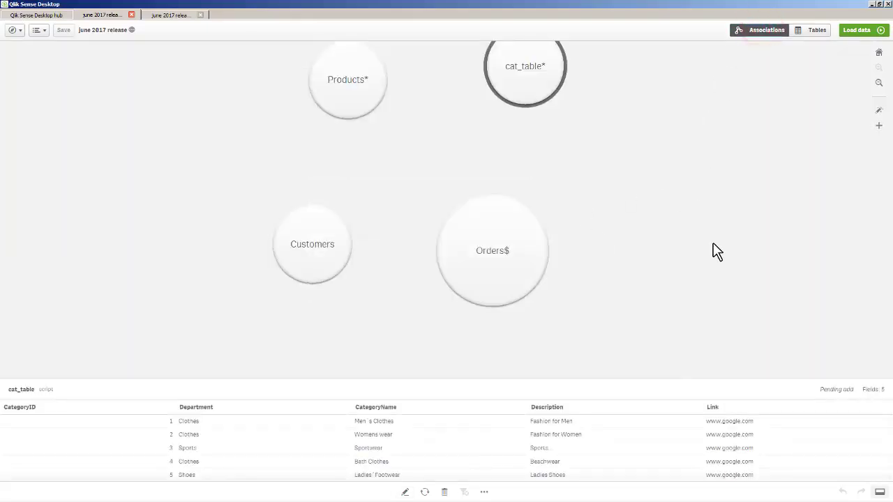
click(879, 112)
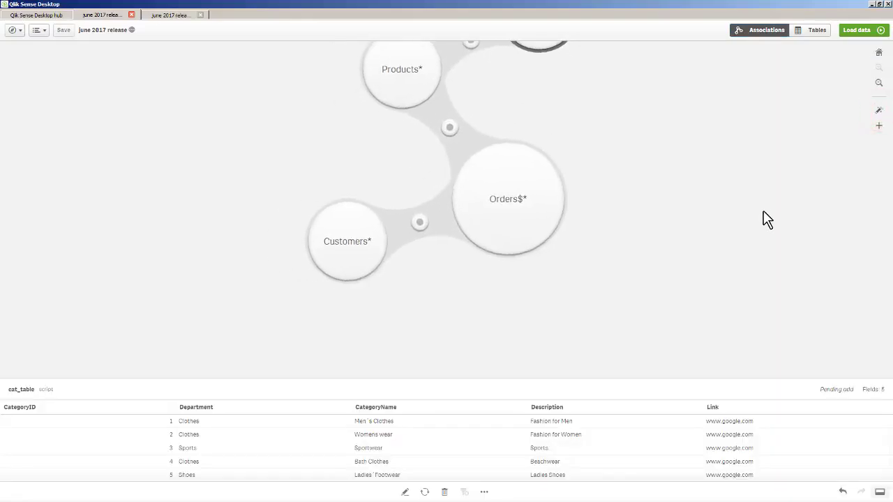
click(423, 227)
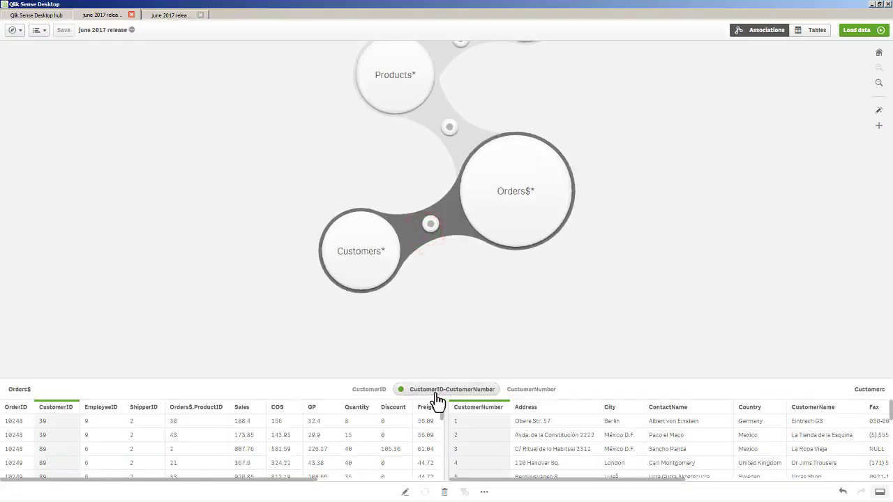
click(450, 128)
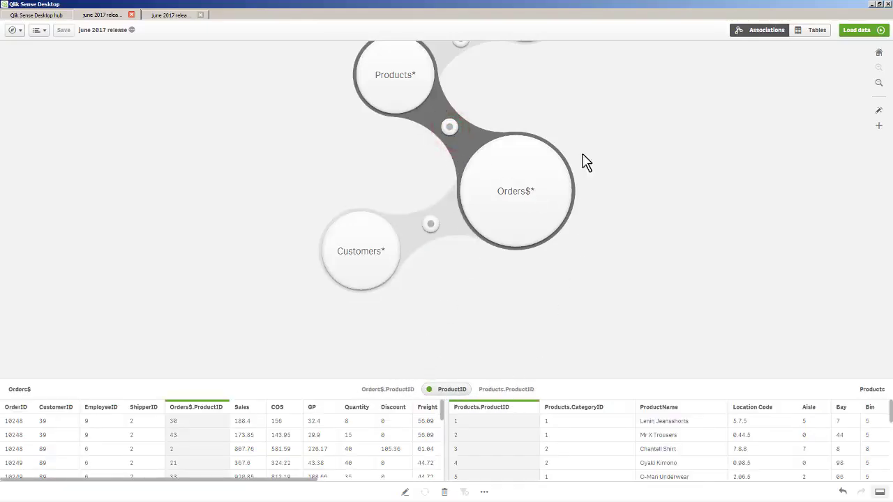
drag(570, 88, 554, 193)
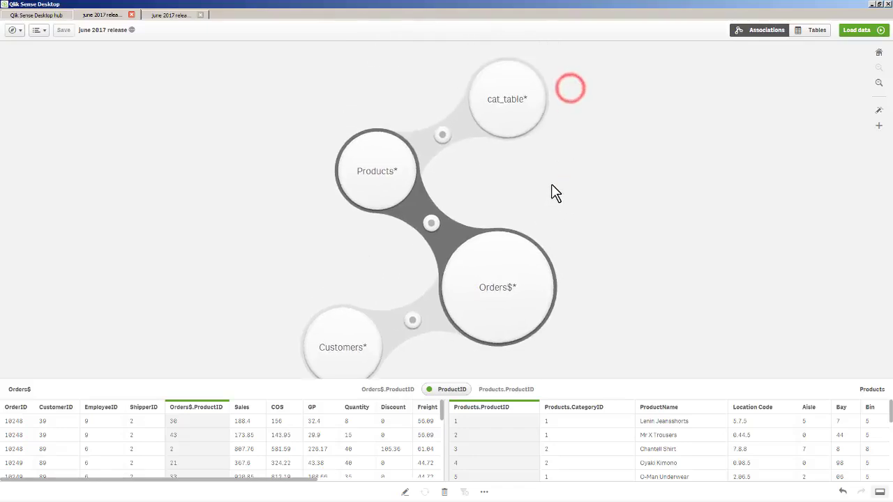
click(441, 136)
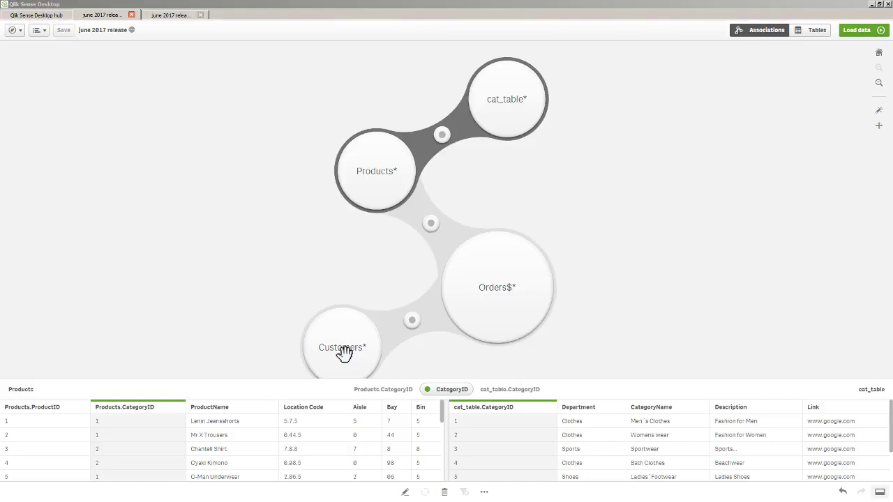
Step: Add Legacy_customer_list from legacy_customer.xlsx in C > sample via My computer
click(879, 126)
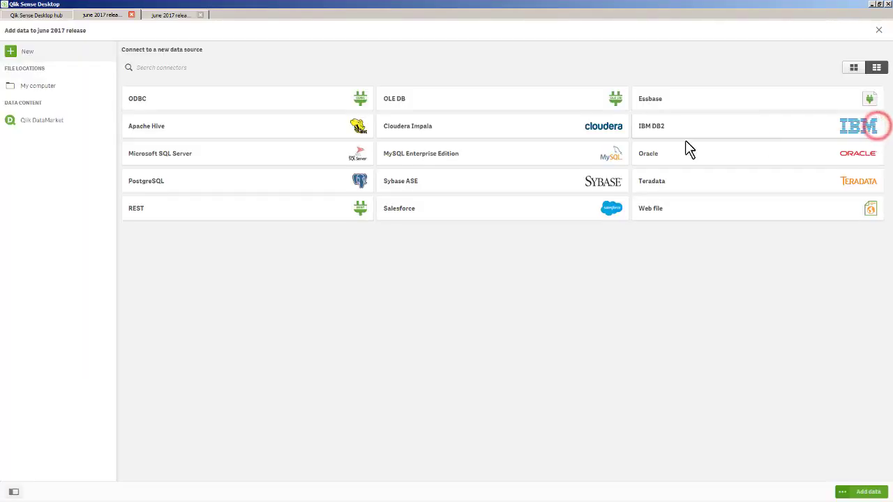
click(66, 88)
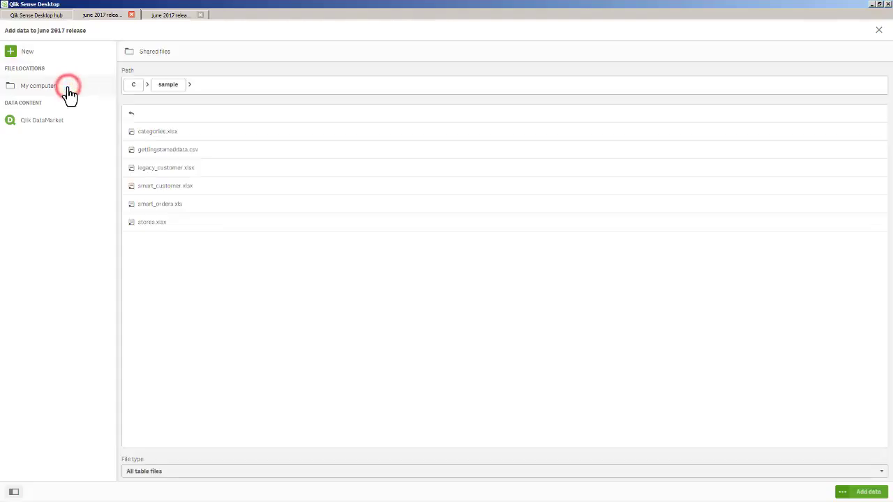
click(174, 170)
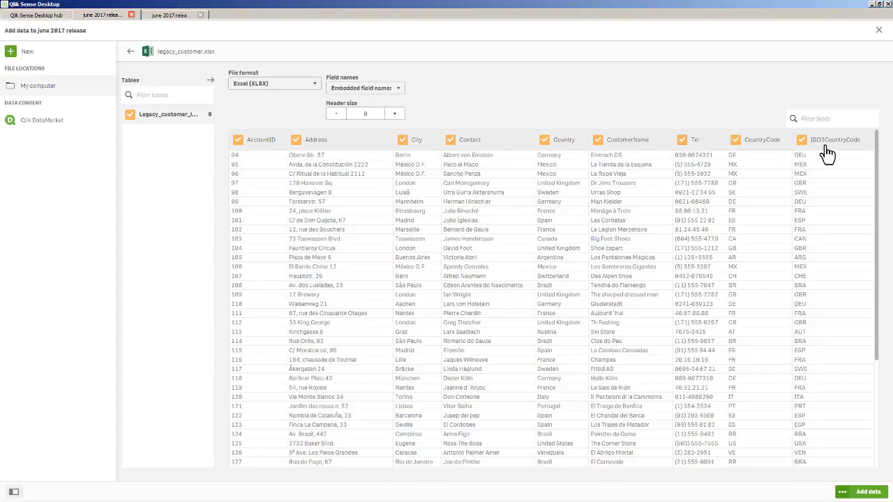
click(868, 492)
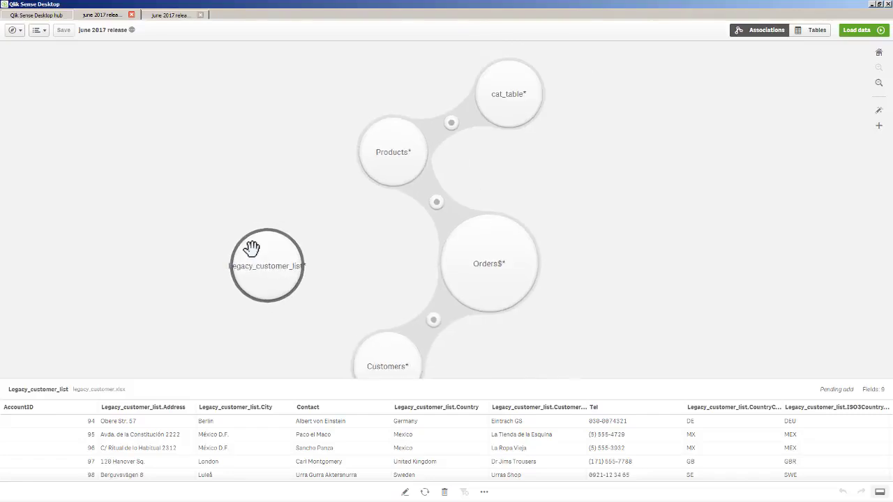
Step: Start concatenating Customers with Legacy_customer_list chosen as the second table
drag(384, 353, 341, 276)
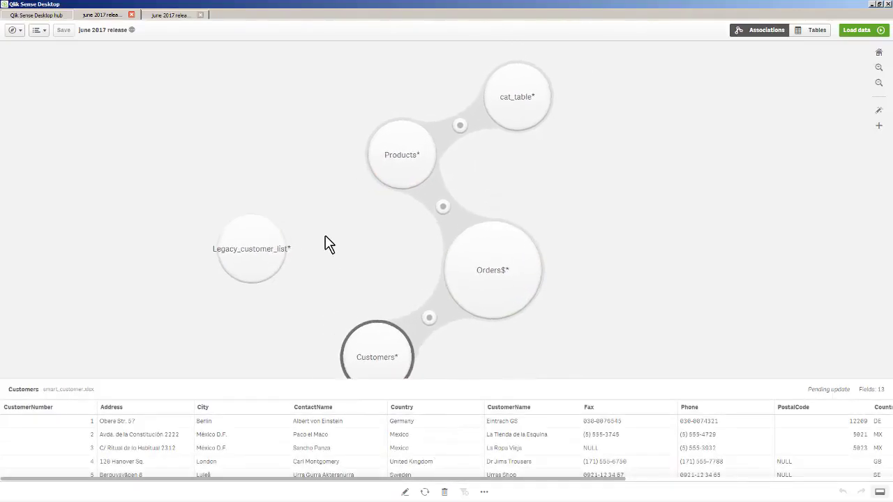
click(483, 492)
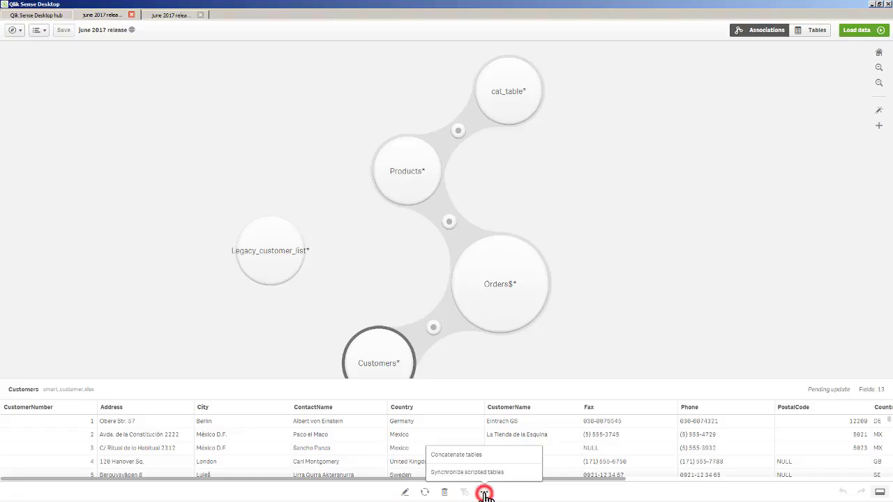
click(477, 455)
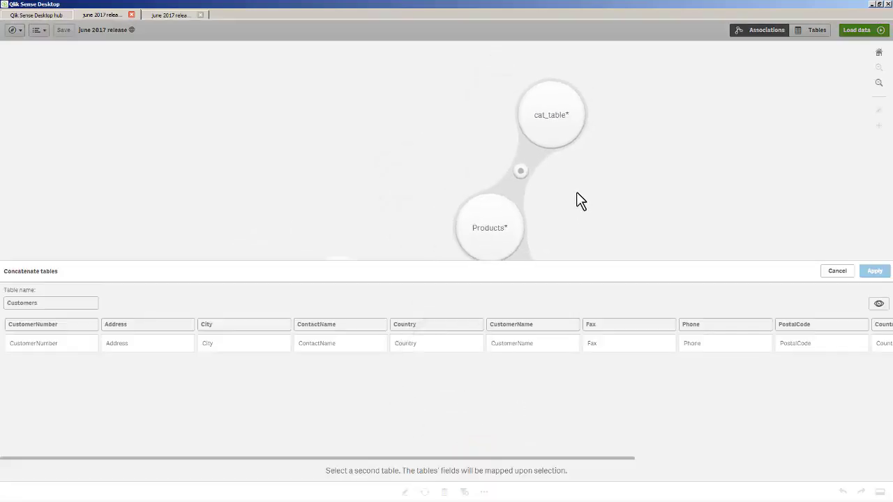
drag(593, 220, 574, 105)
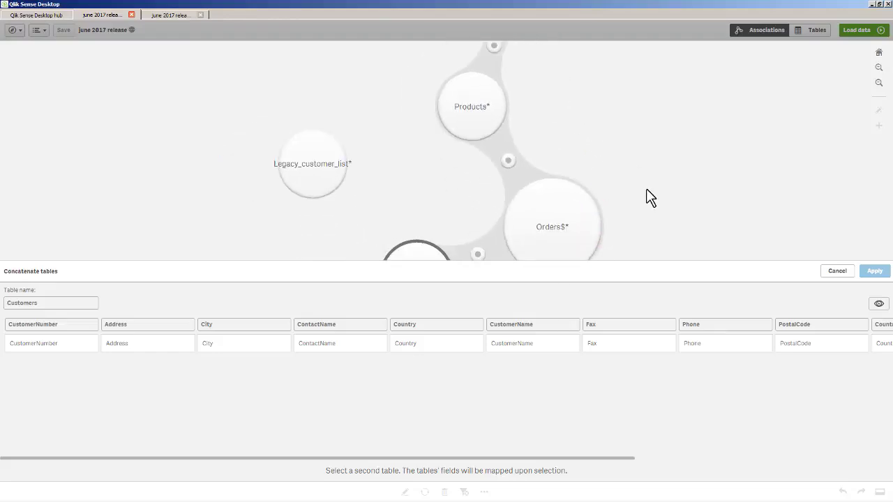
drag(649, 197, 628, 157)
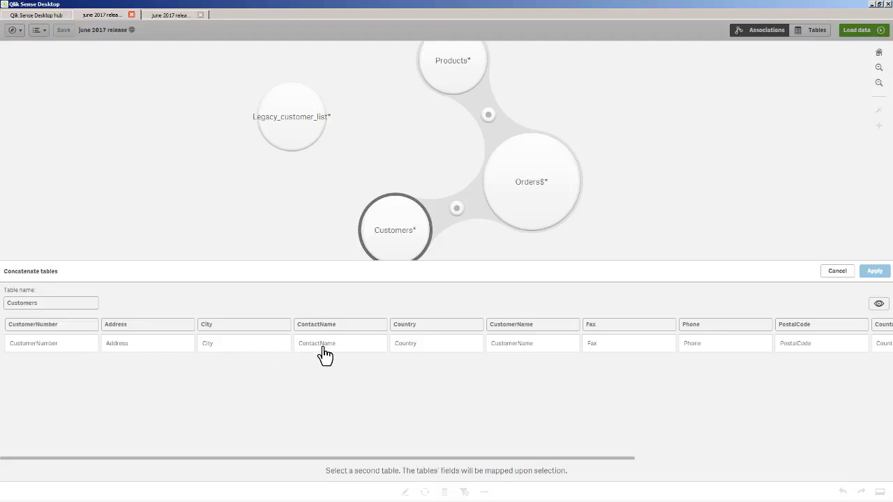
click(296, 123)
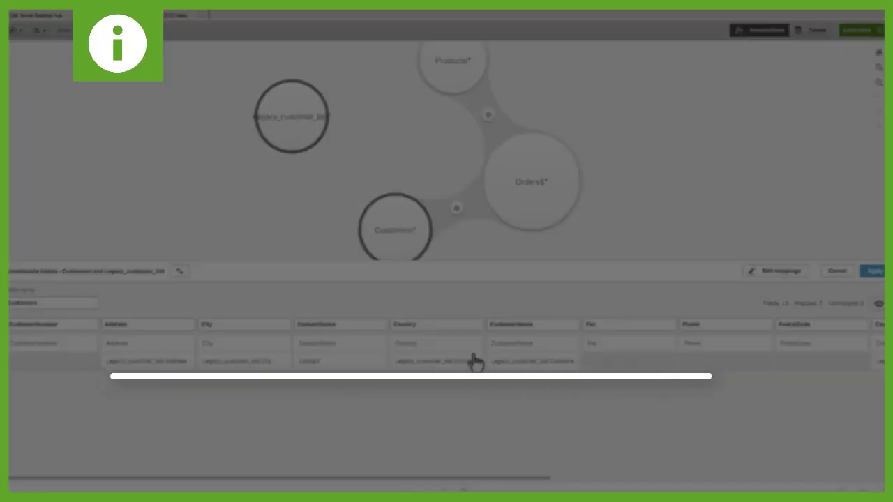
Step: Map AccountID onto CustomerNumber and remove Fax from the concatenation result
click(762, 272)
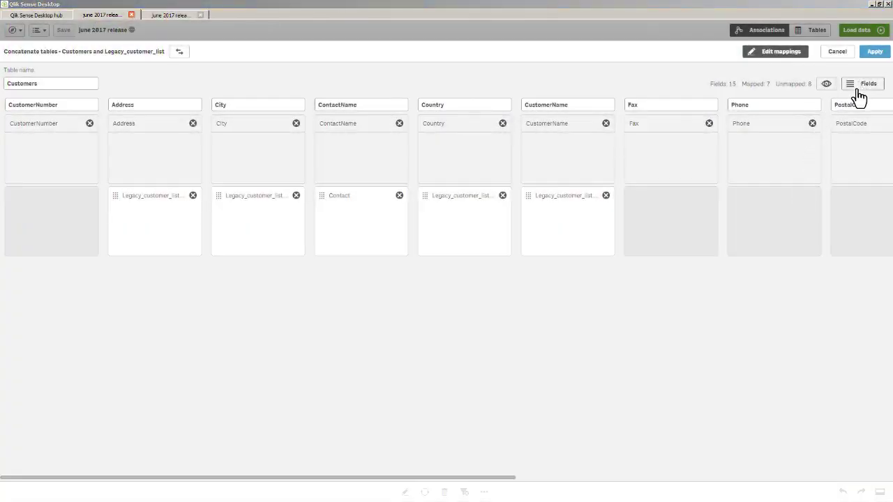
click(863, 87)
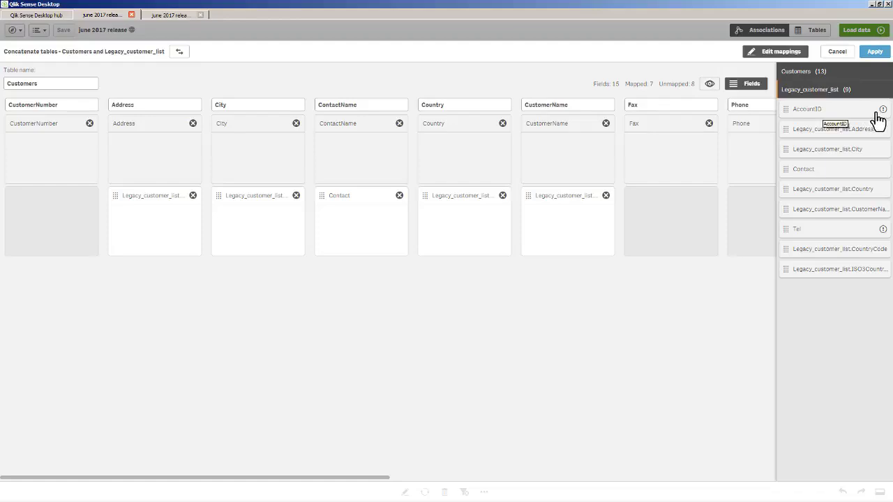
mouse_move(882, 111)
drag(824, 119, 53, 213)
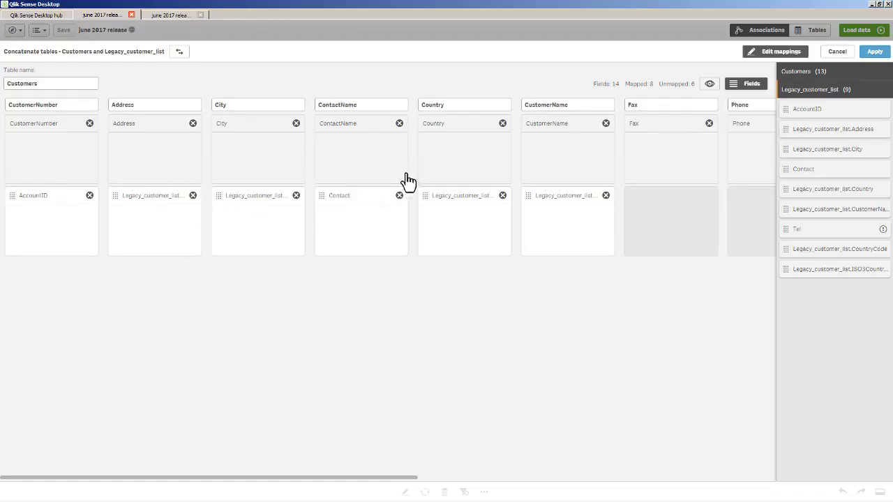
drag(361, 478, 494, 488)
click(461, 122)
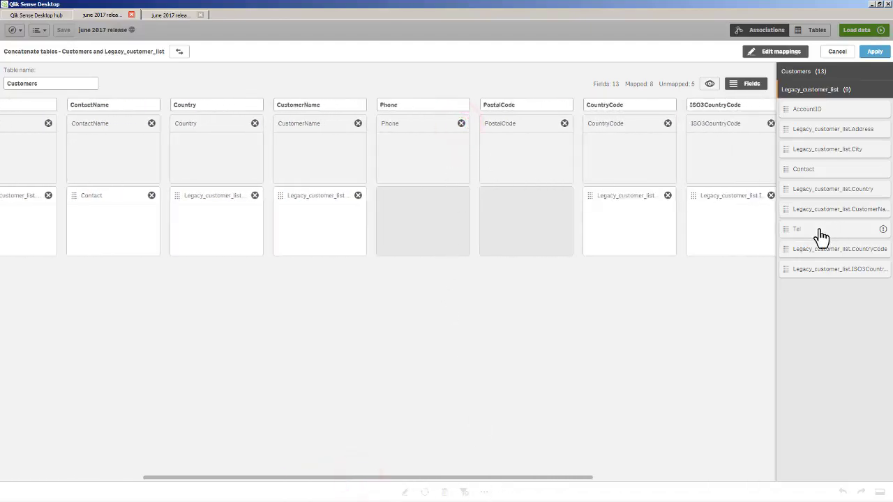
Step: Map Tel onto Phone and remove PostalCode, Customers.CustomerID and Base currency
drag(819, 229, 411, 203)
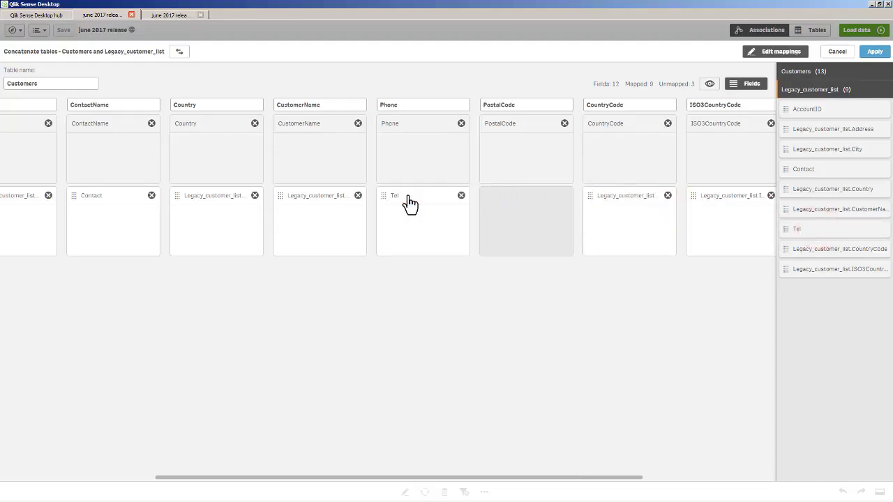
click(565, 123)
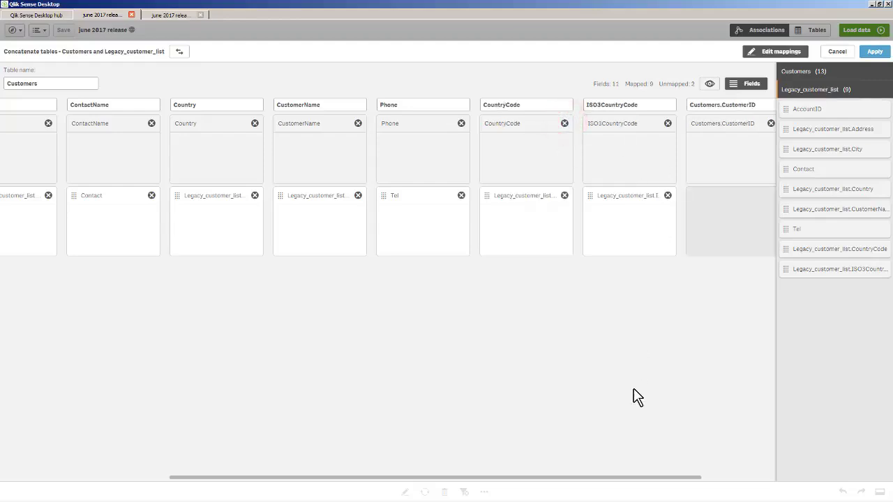
drag(620, 479, 701, 375)
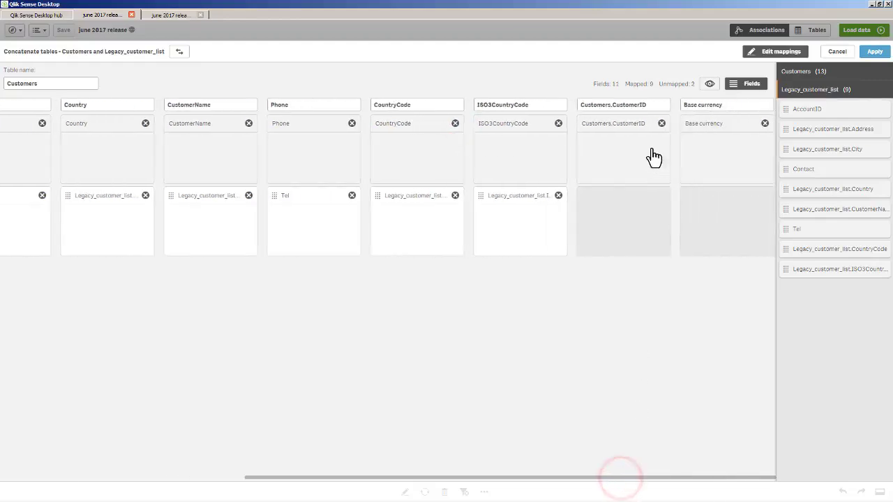
click(661, 124)
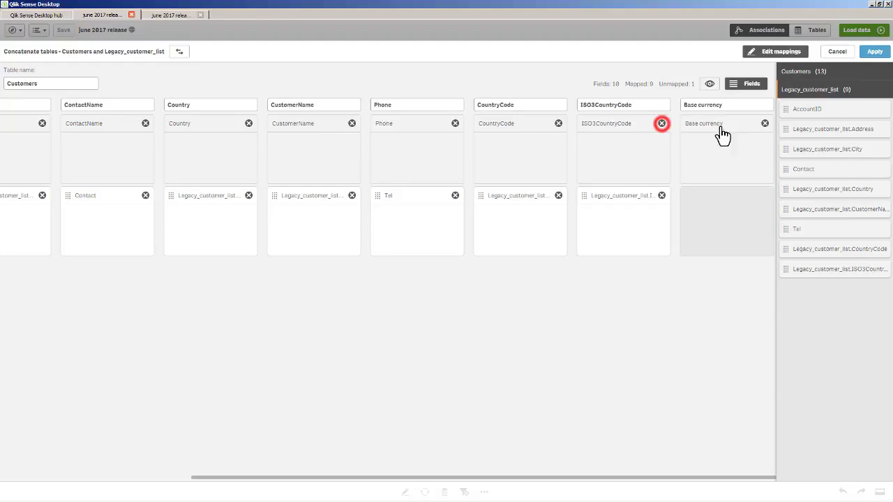
click(765, 124)
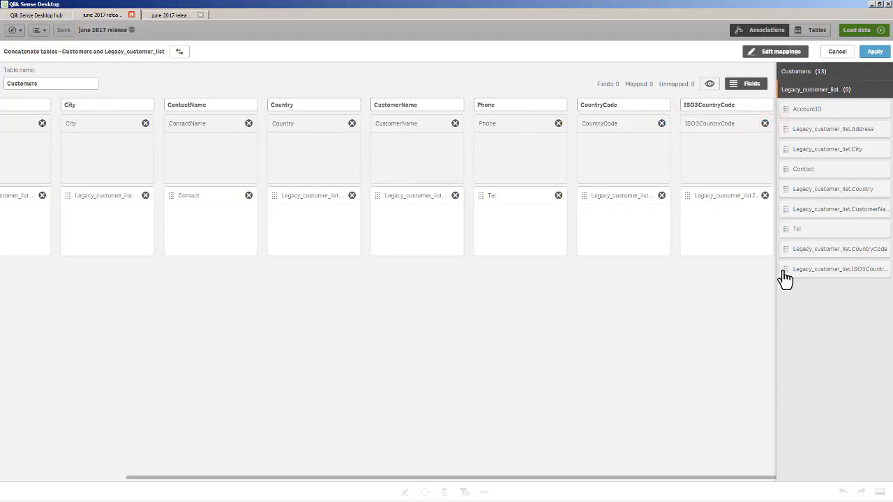
Step: Preview the mapped fields, apply the Customers–legacy customers concatenation, and load the data
click(709, 84)
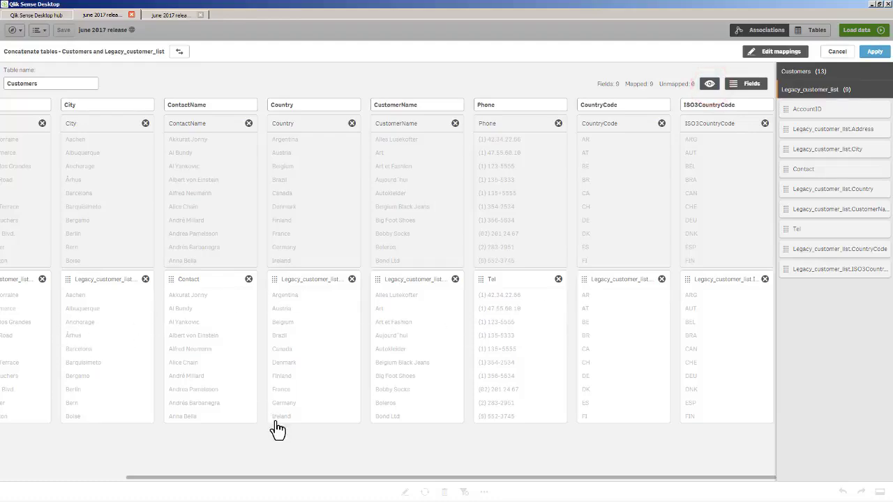
click(873, 53)
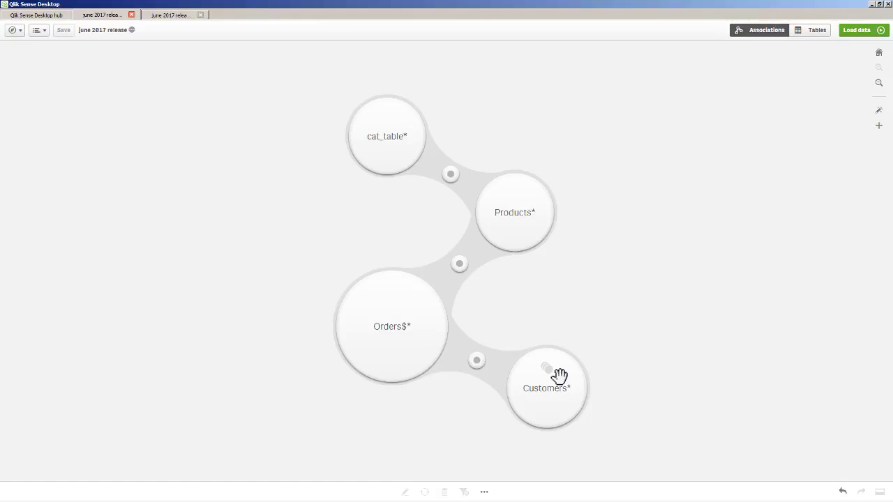
click(851, 32)
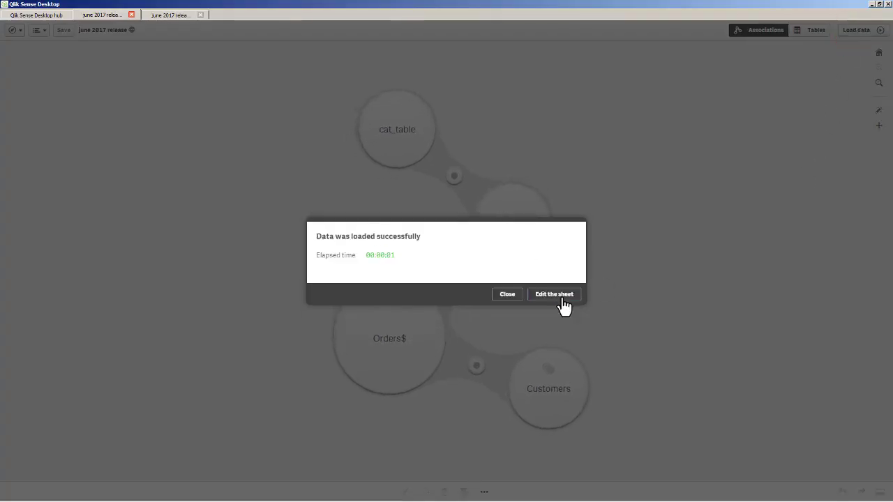
Step: Edit the empty sheet 'My new sheet' and show the charts panel of visualization types
click(562, 296)
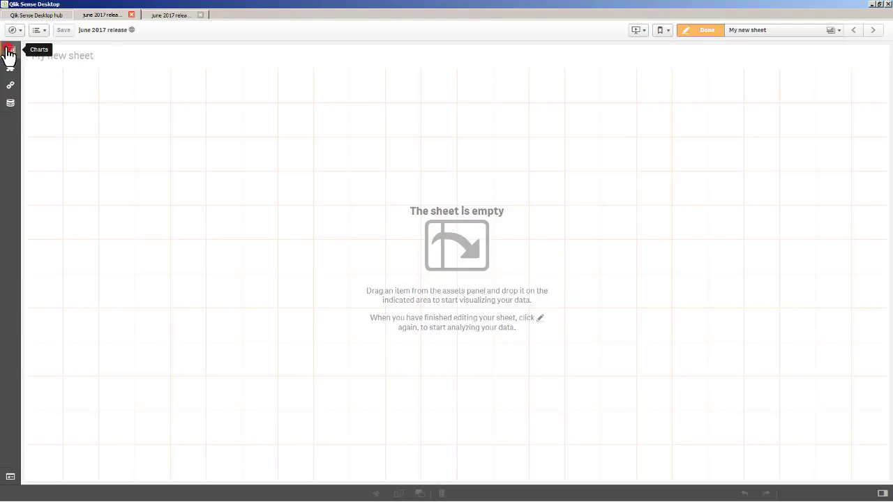
click(9, 52)
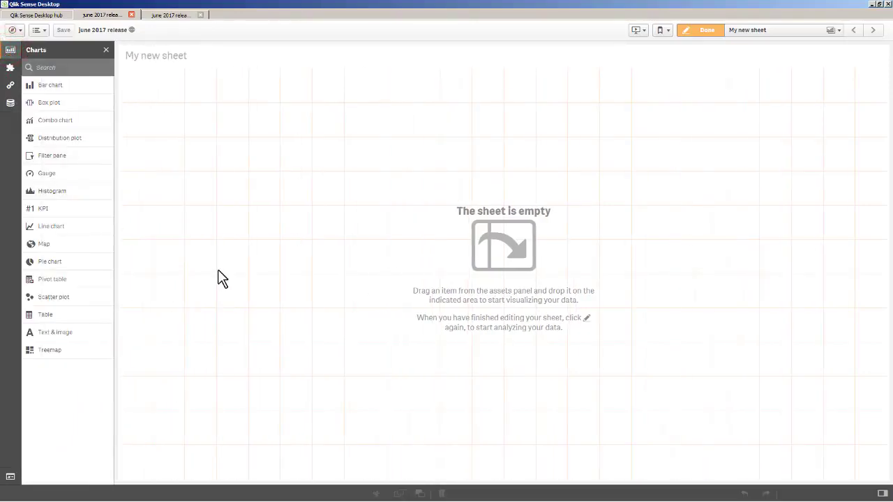